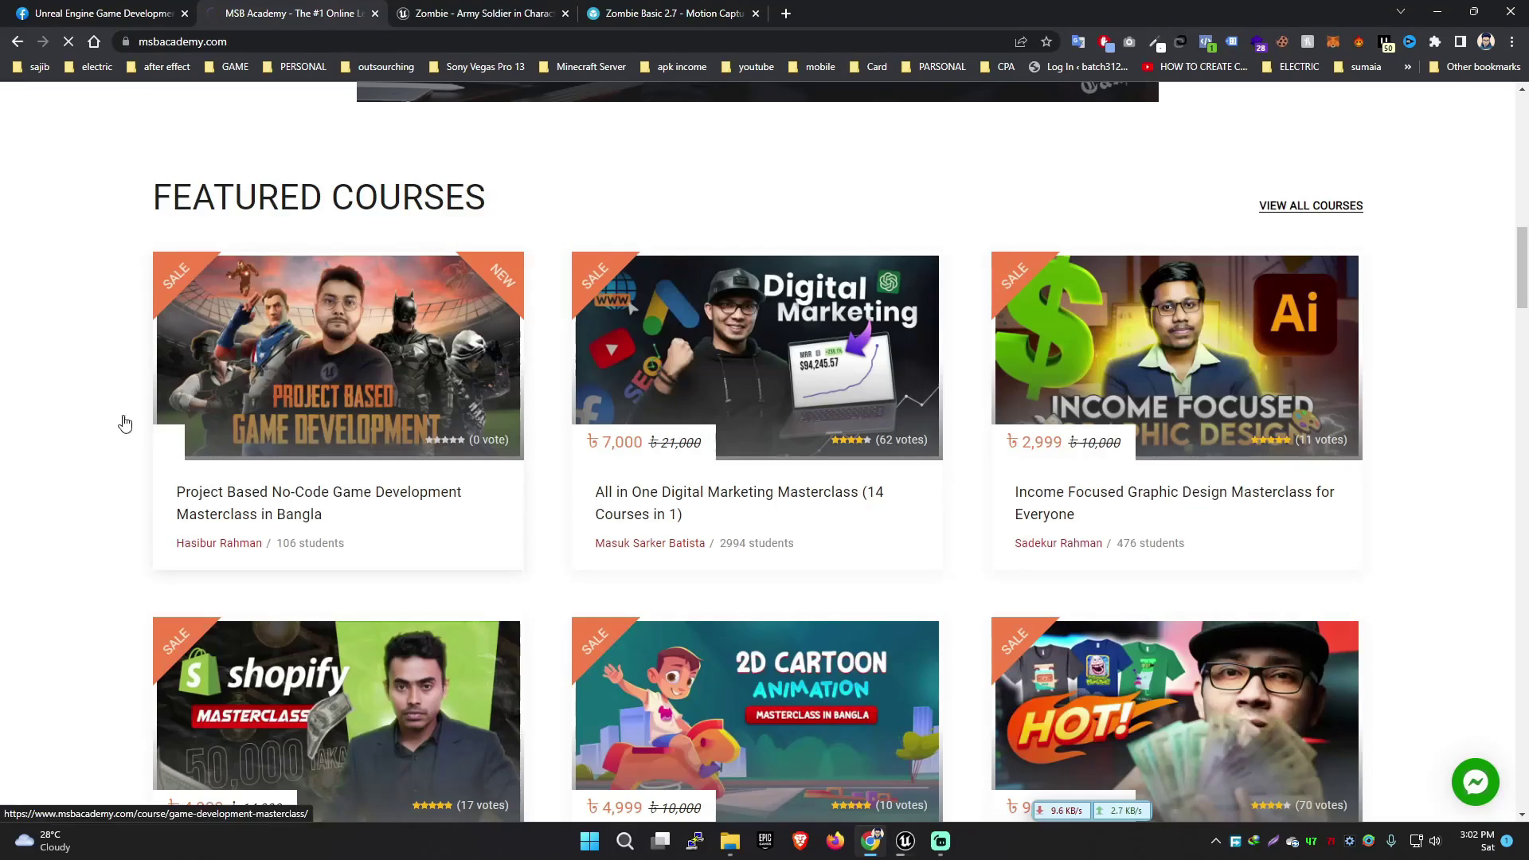
# Step: Open the Project Based No-Code Game Development Masterclass page and skim its description
pyautogui.click(122, 423)
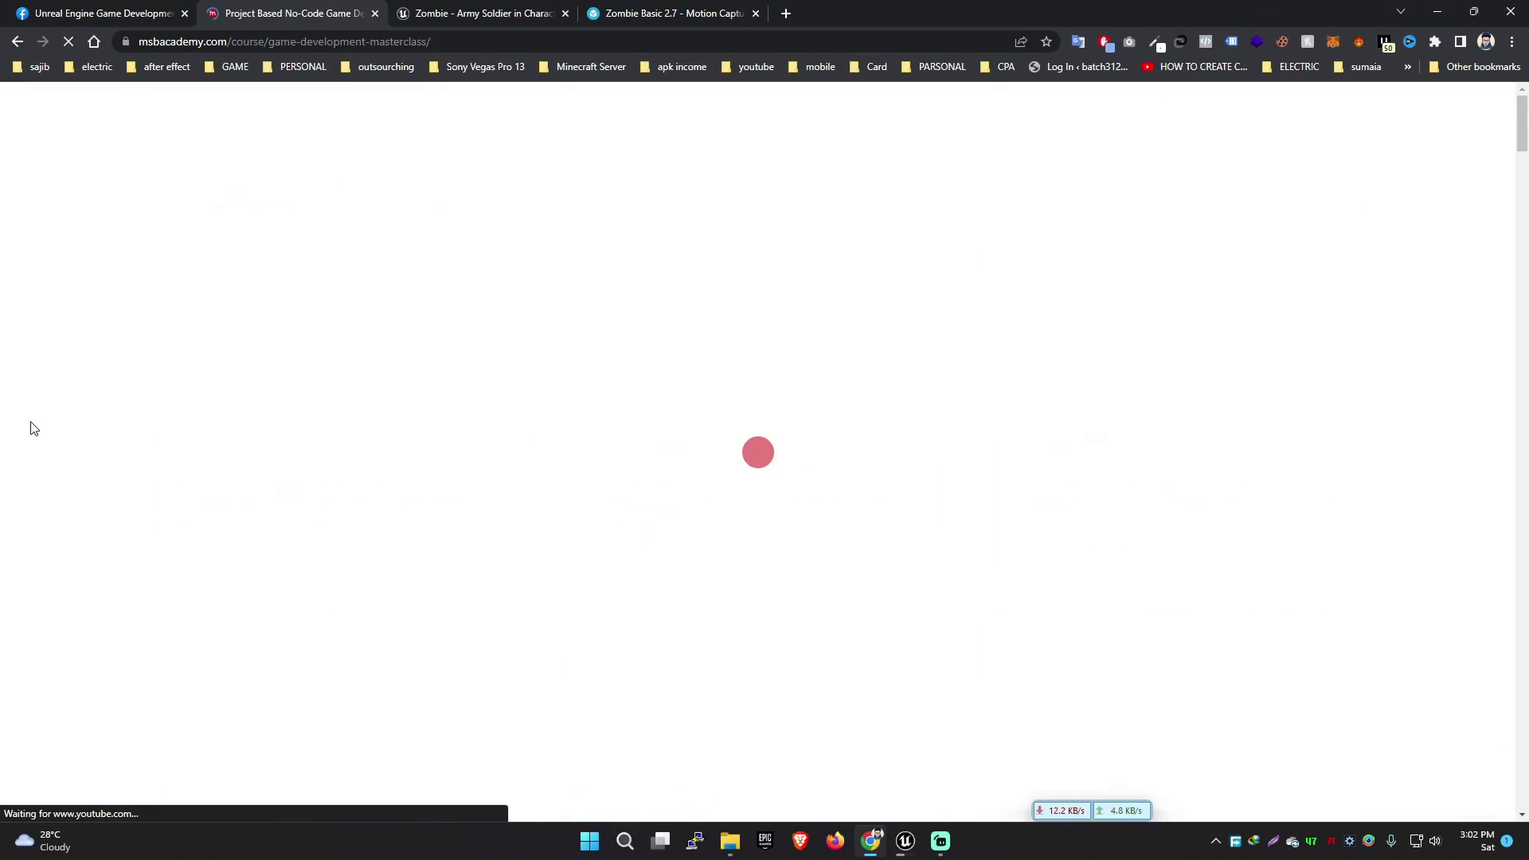
pyautogui.scroll(-6, 801, 524)
pyautogui.scroll(-5, 800, 525)
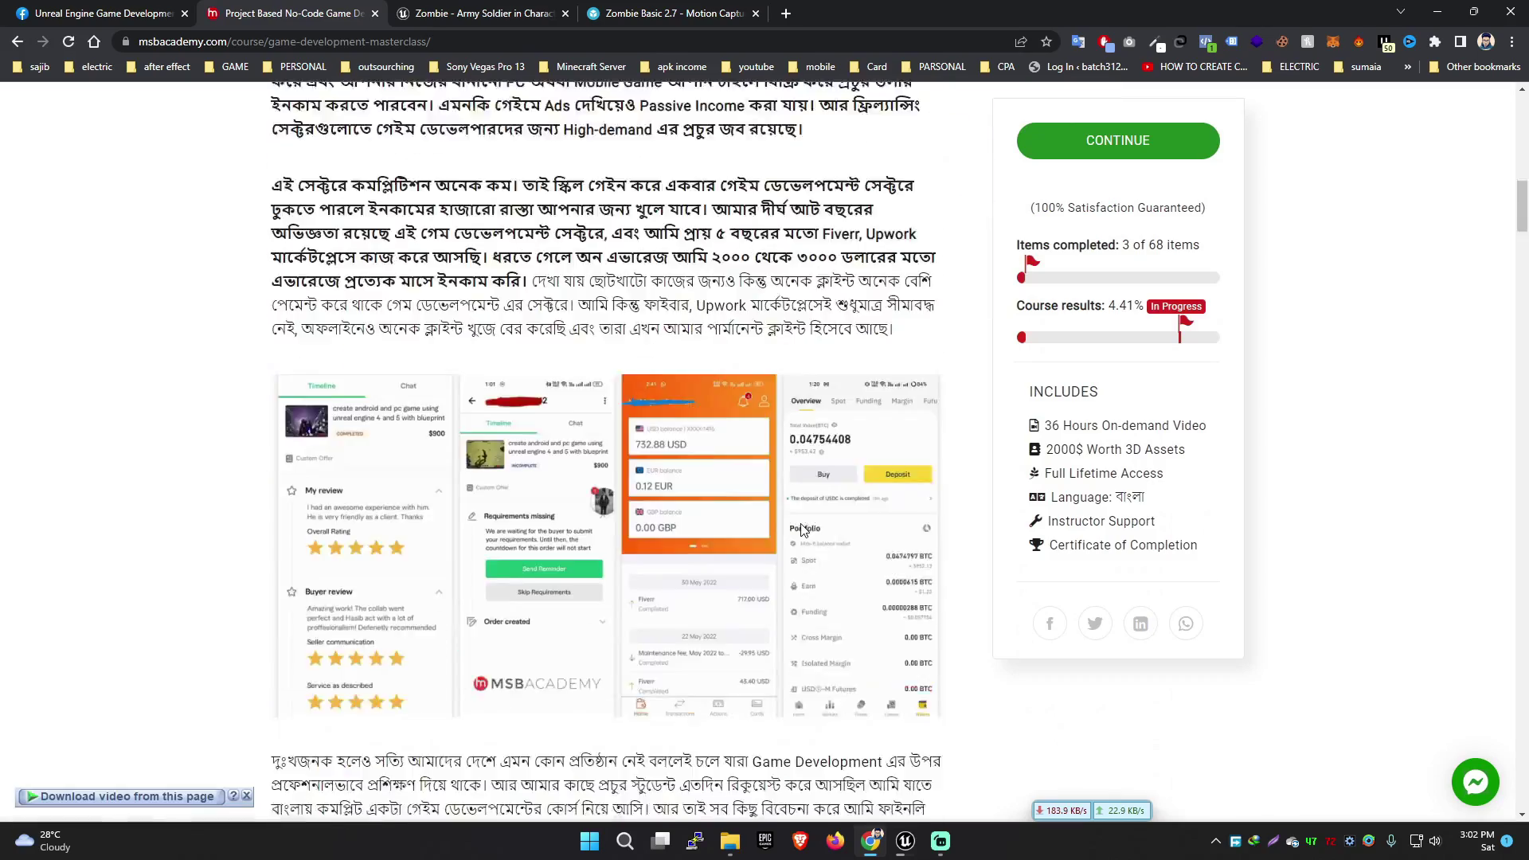
pyautogui.scroll(-5, 803, 530)
pyautogui.scroll(2, 803, 530)
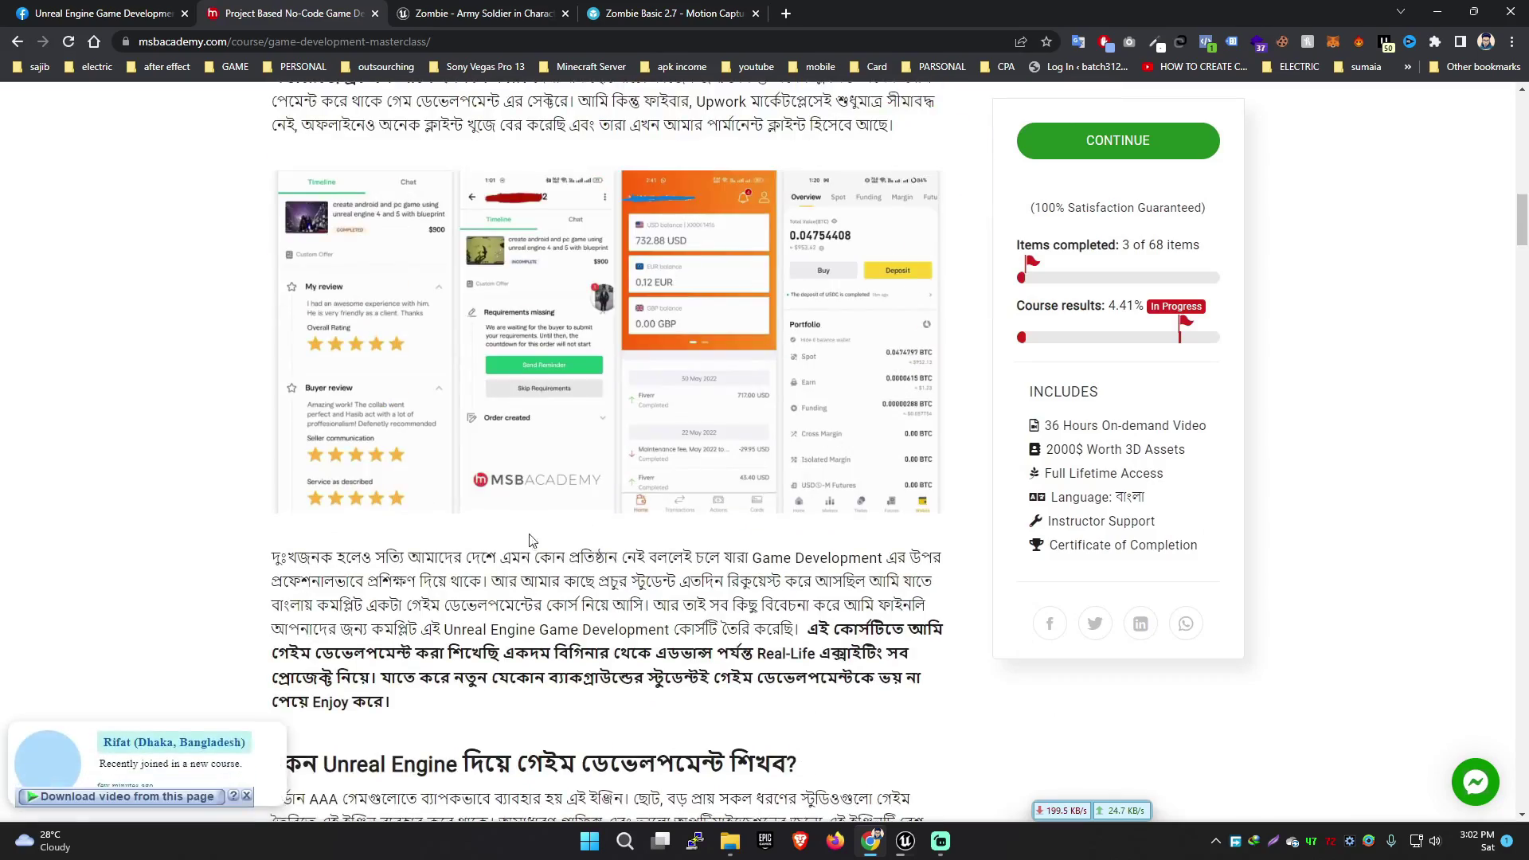
# Step: Scroll down through the course content list and back up to the top
pyautogui.scroll(-6, 530, 540)
pyautogui.scroll(-1, 717, 589)
pyautogui.scroll(-4, 933, 654)
pyautogui.scroll(-7, 933, 654)
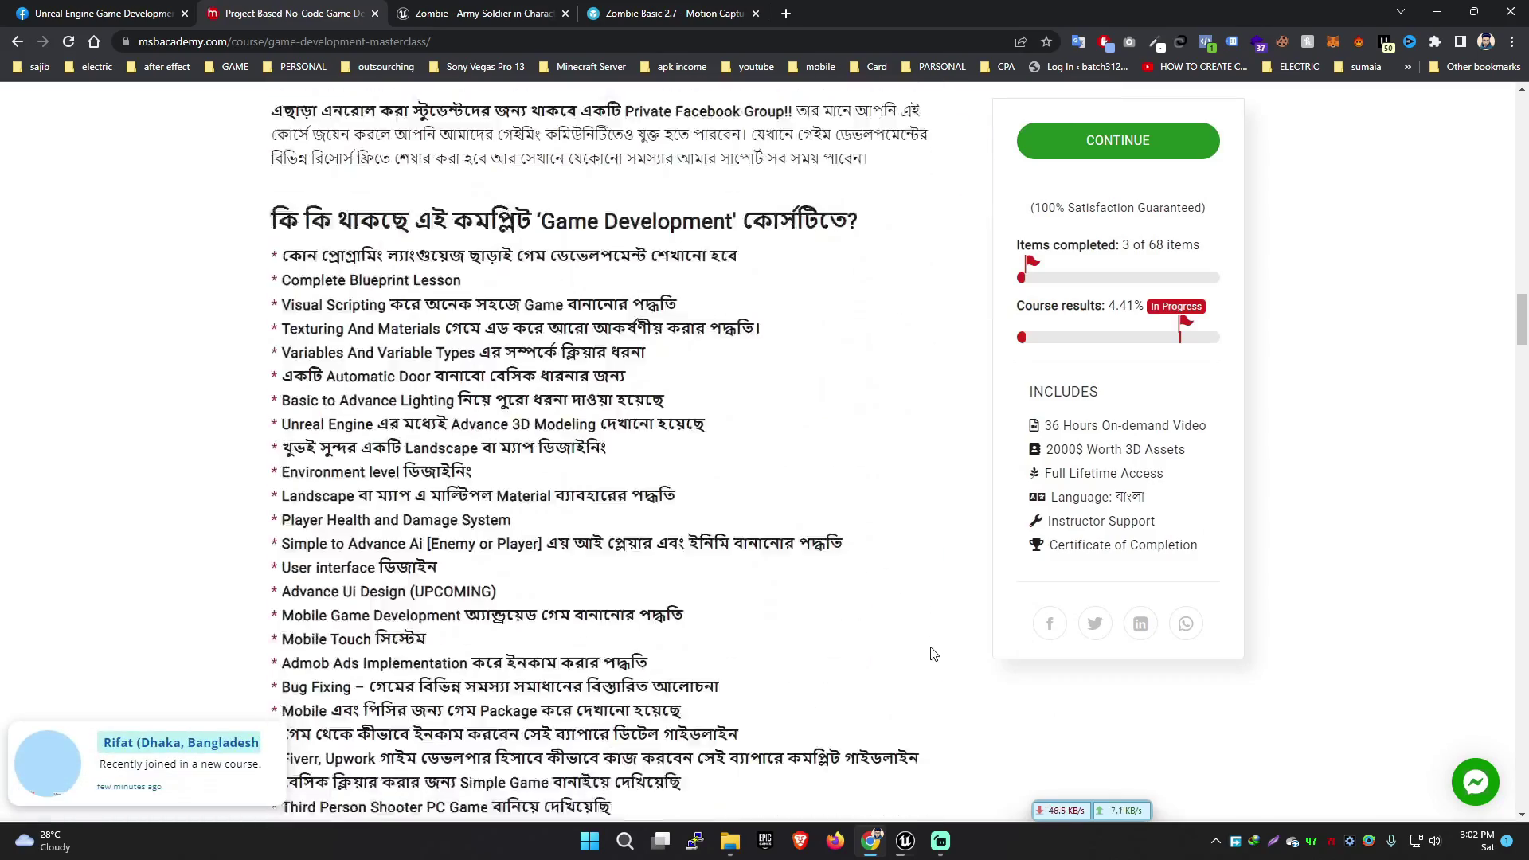
pyautogui.scroll(-15, 932, 651)
pyautogui.scroll(-13, 929, 649)
pyautogui.scroll(11, 986, 679)
pyautogui.scroll(3, 892, 513)
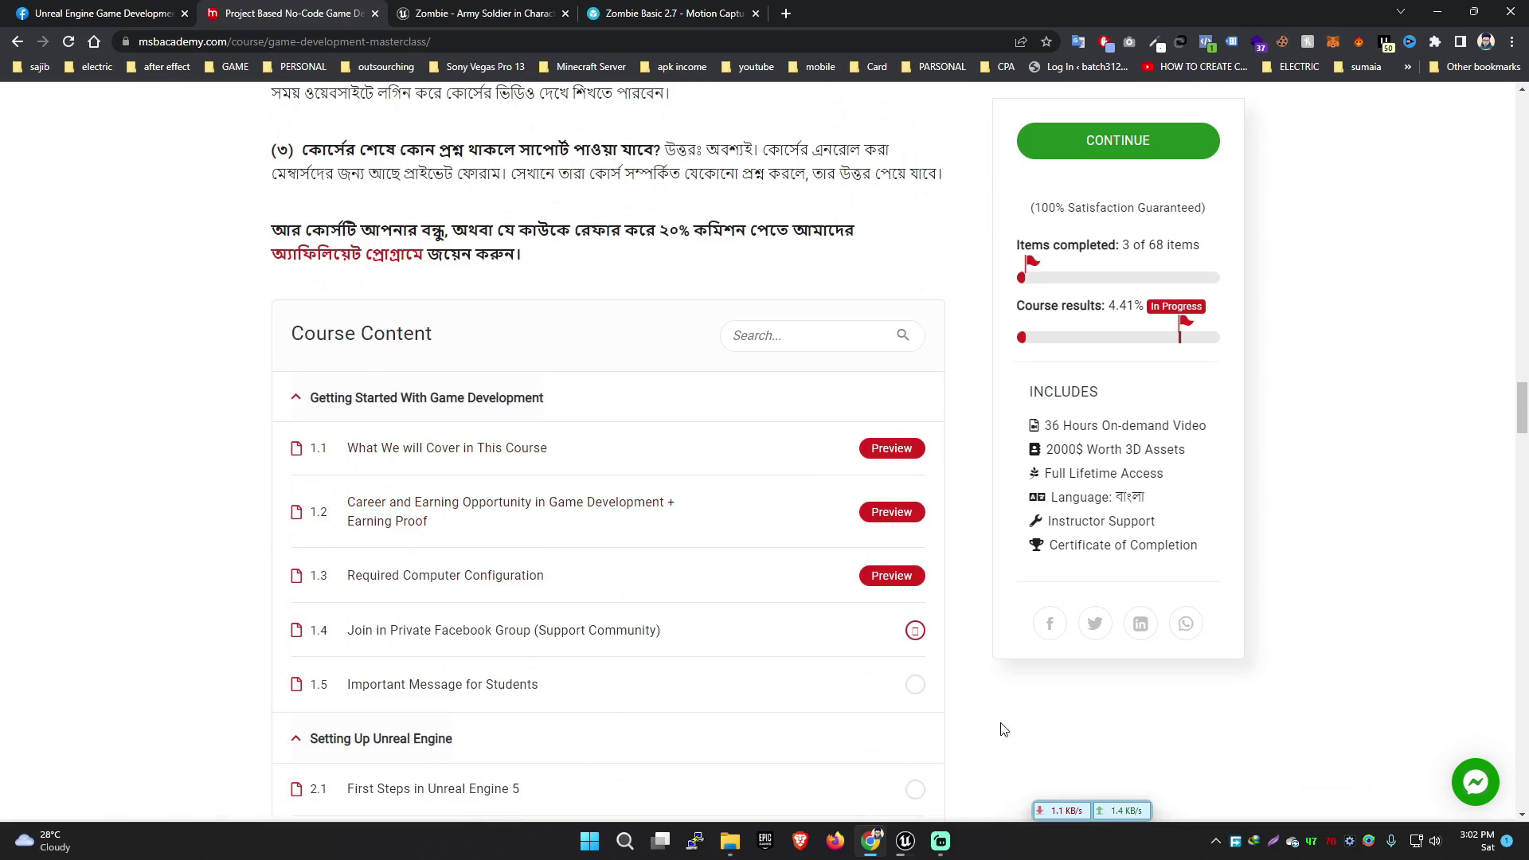
pyautogui.scroll(10, 1002, 730)
pyautogui.scroll(15, 955, 557)
pyautogui.scroll(-4, 936, 523)
pyautogui.scroll(4, 937, 522)
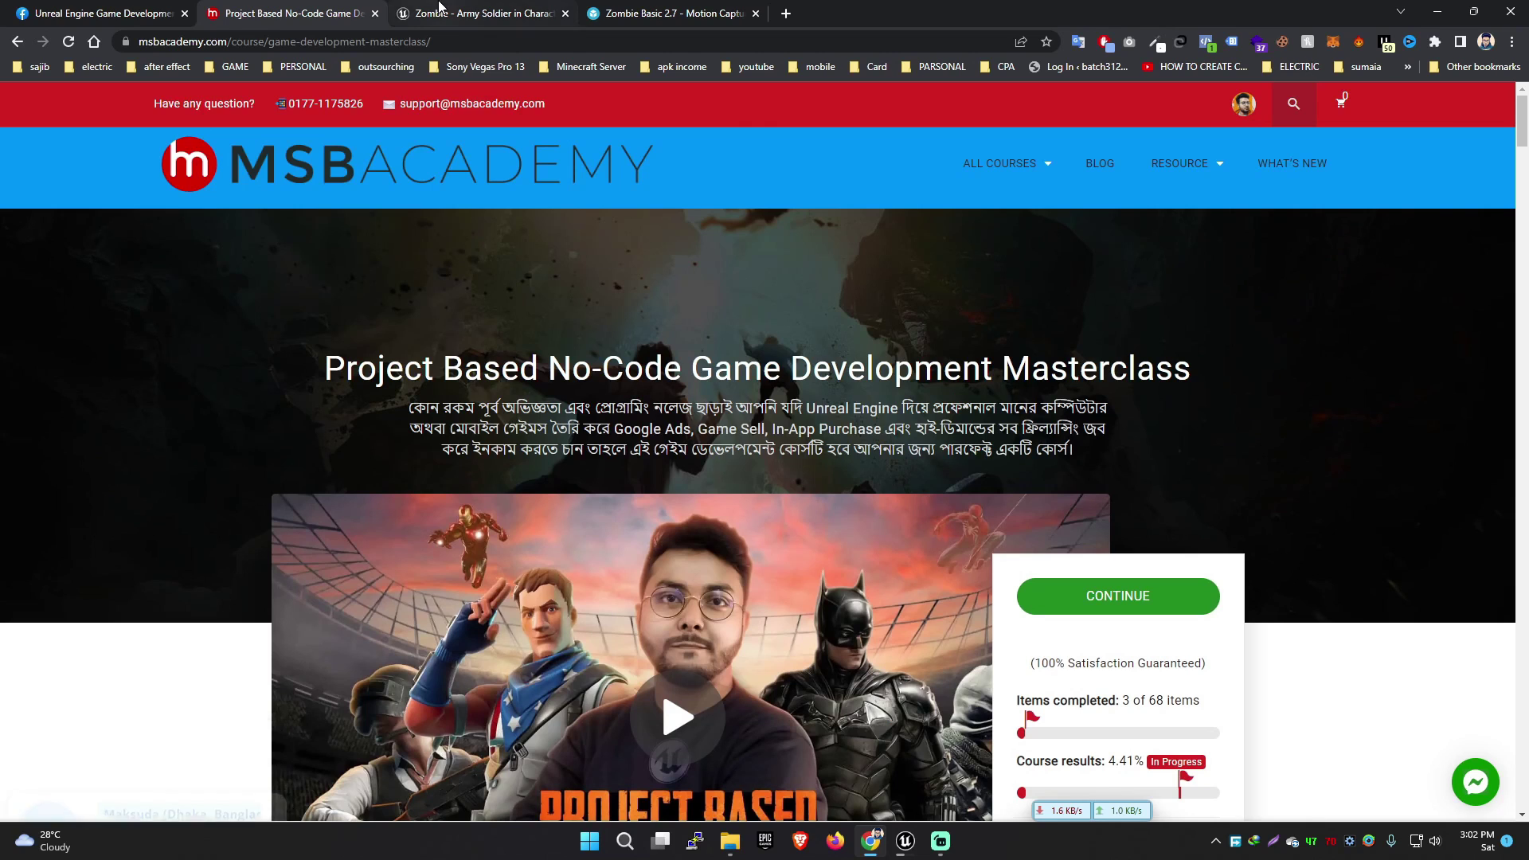
# Step: Bring up the Zombie - Army Soldier product page and skim its listing
pyautogui.click(473, 11)
pyautogui.scroll(-3, 126, 634)
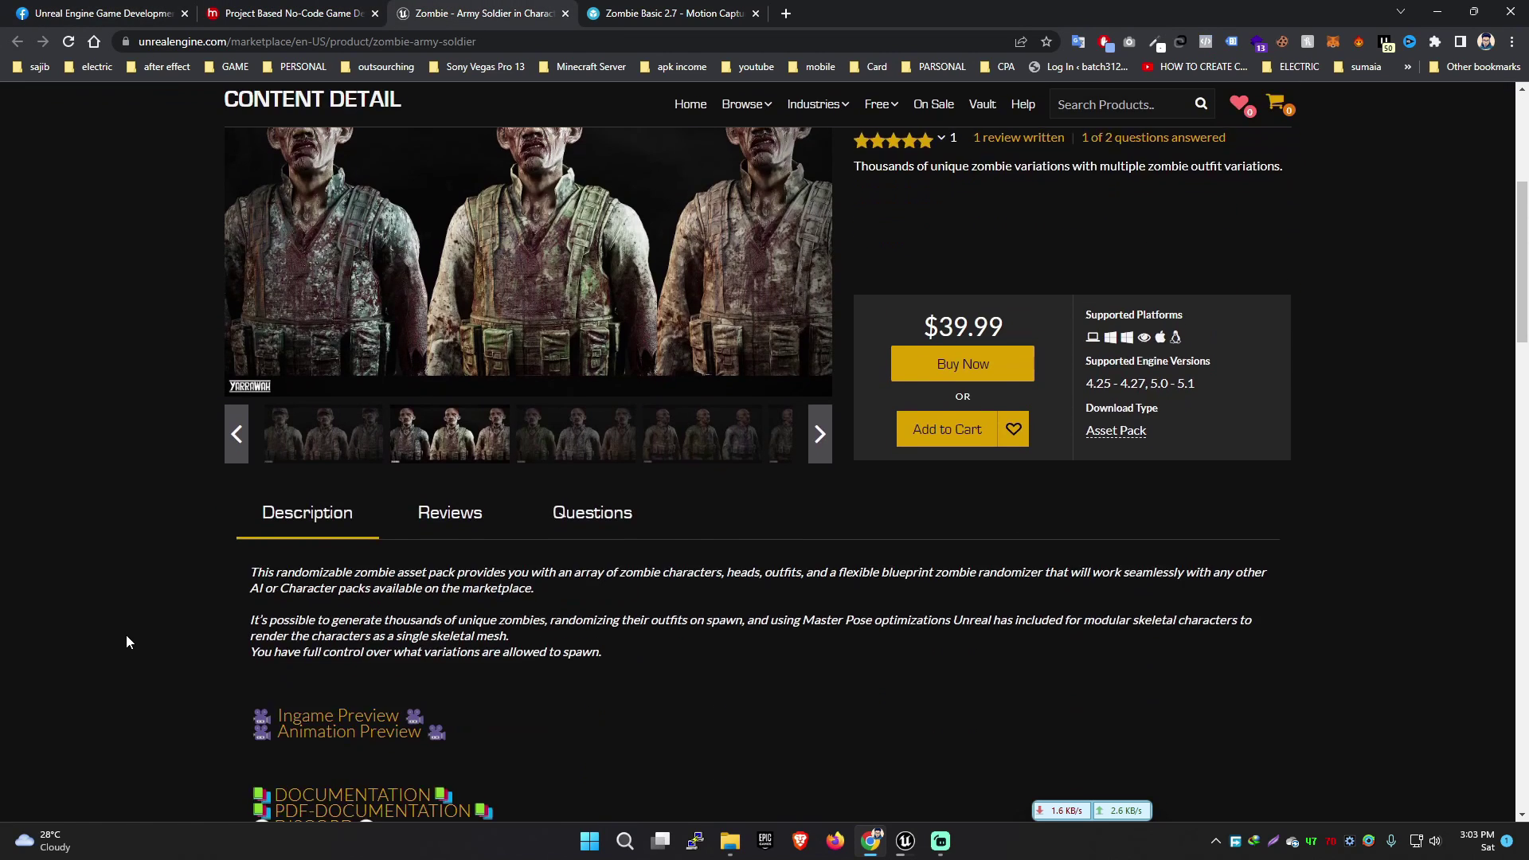
pyautogui.scroll(3, 126, 634)
pyautogui.scroll(-2, 126, 634)
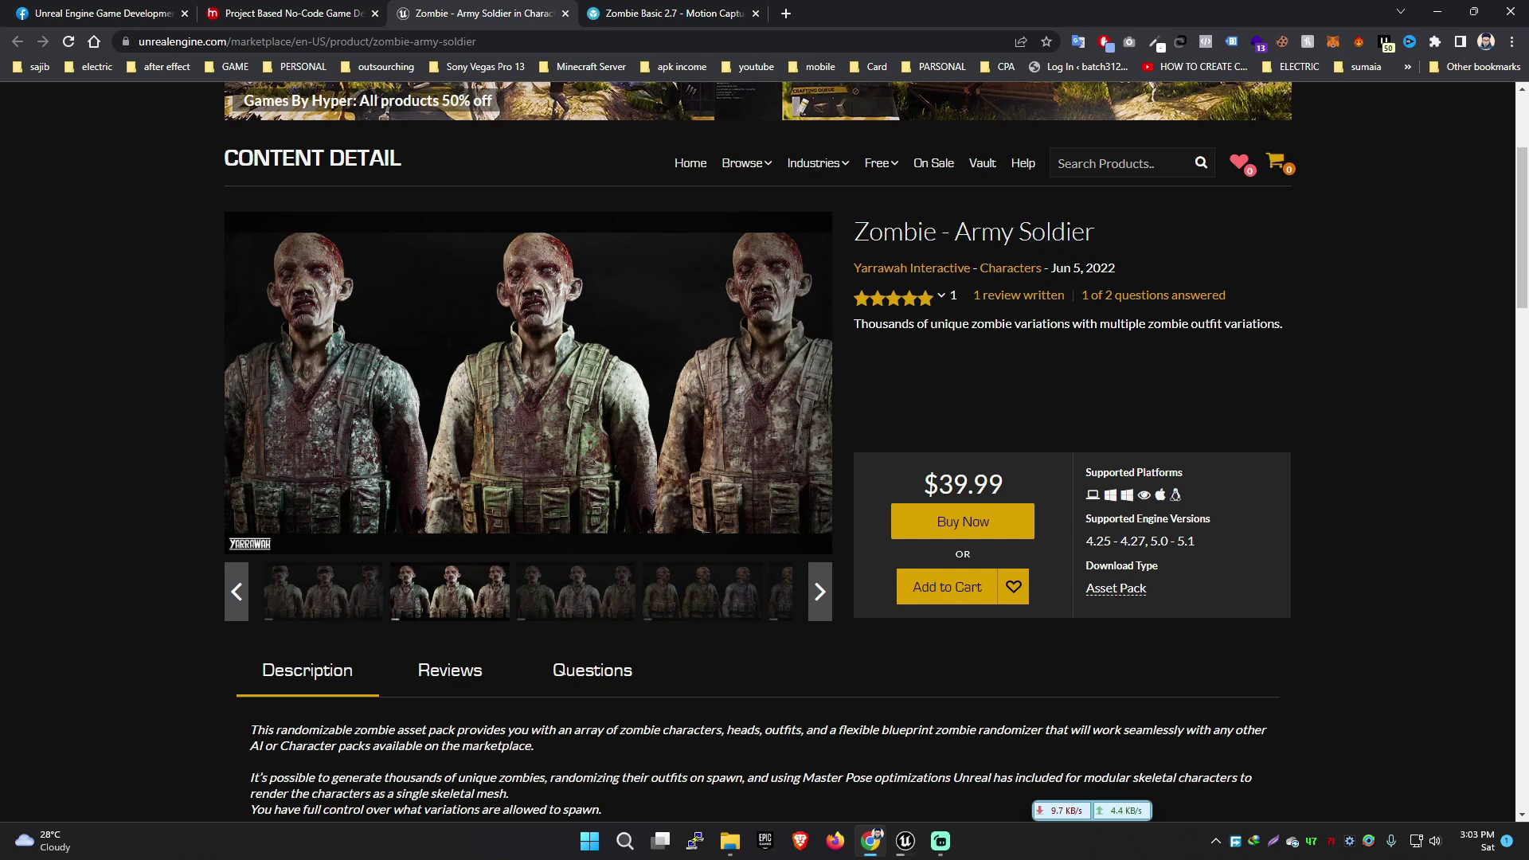
# Step: Browse the zombie gallery images, including the corridor shot, then go to the Zombie Basic 2.7 page
pyautogui.click(337, 605)
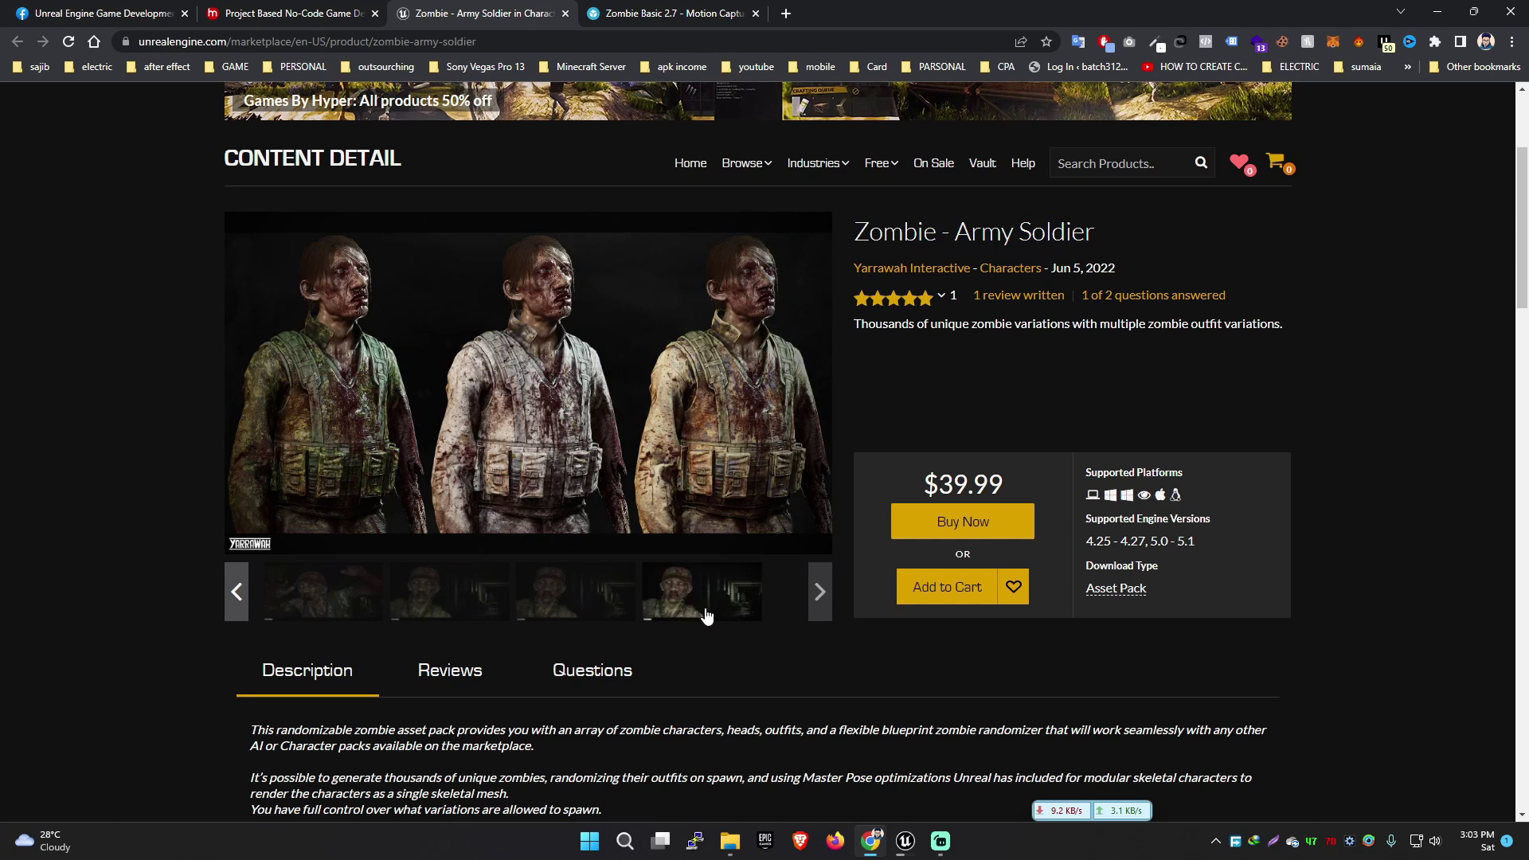
pyautogui.click(601, 601)
pyautogui.scroll(-4, 677, 808)
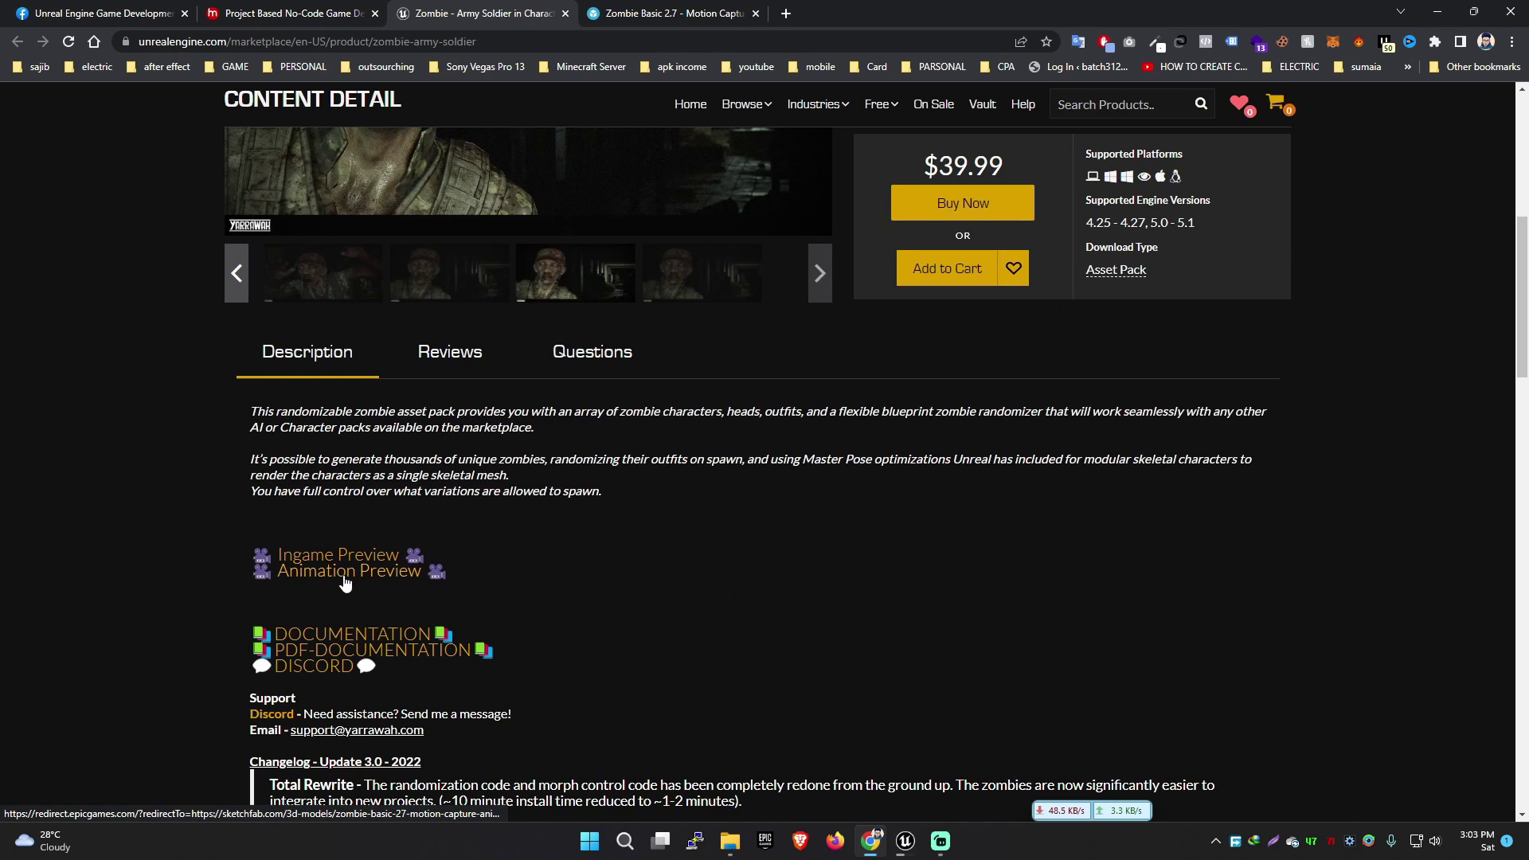
pyautogui.hotkey('ctrl', 'Tab')
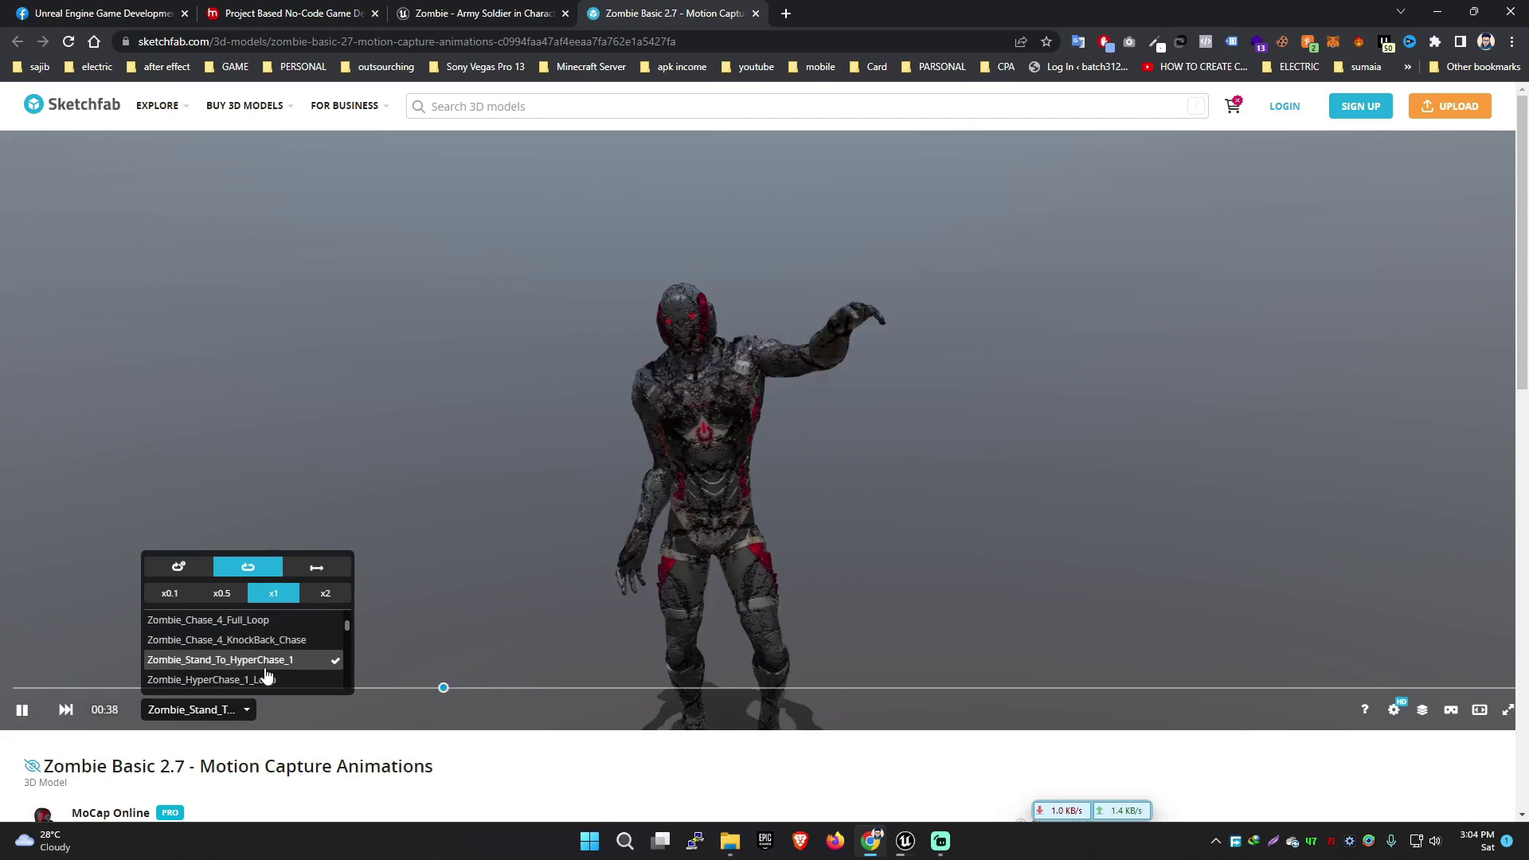
# Step: Play the Zombie_HyperChase_1_Loop animation on the Zombie Basic 2.7 model
pyautogui.click(267, 679)
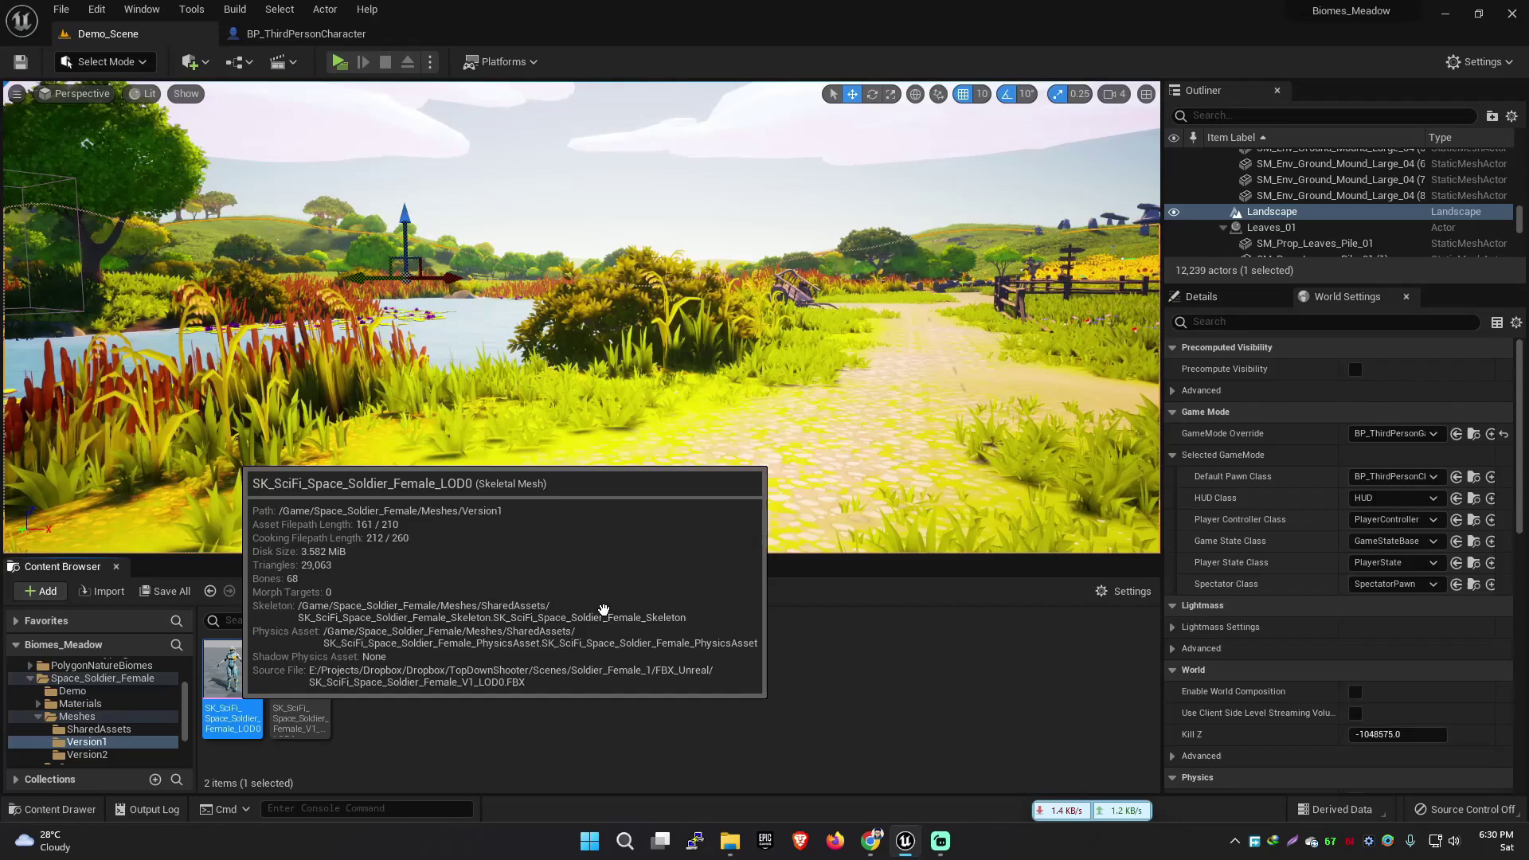
# Step: Inspect the SciFi space soldier skeletal mesh, then close it and return to Demo_Scene
pyautogui.doubleClick(227, 701)
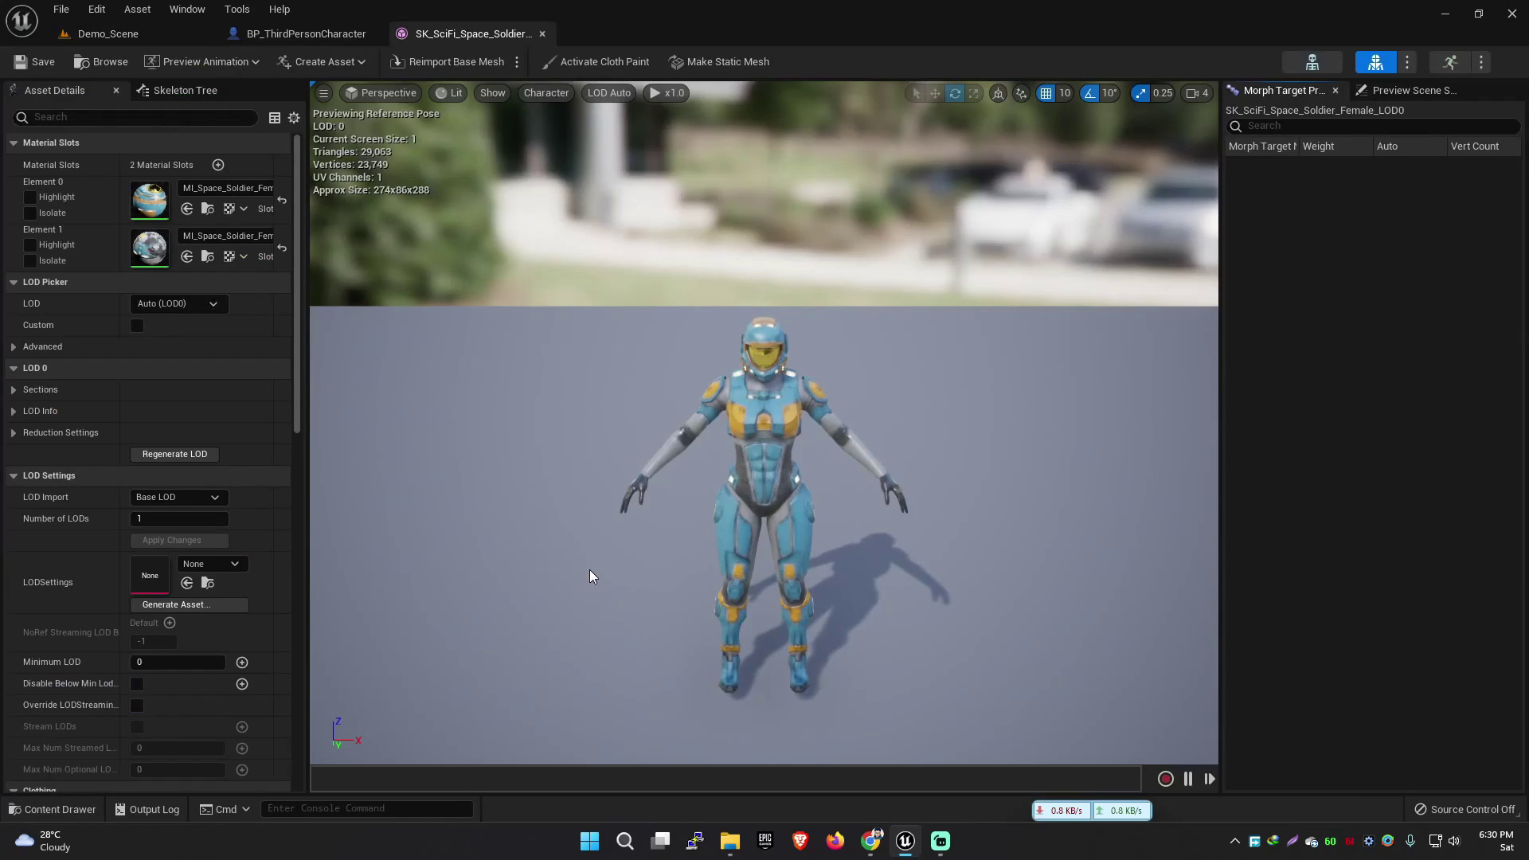
pyautogui.scroll(3, 804, 452)
pyautogui.scroll(-3, 810, 451)
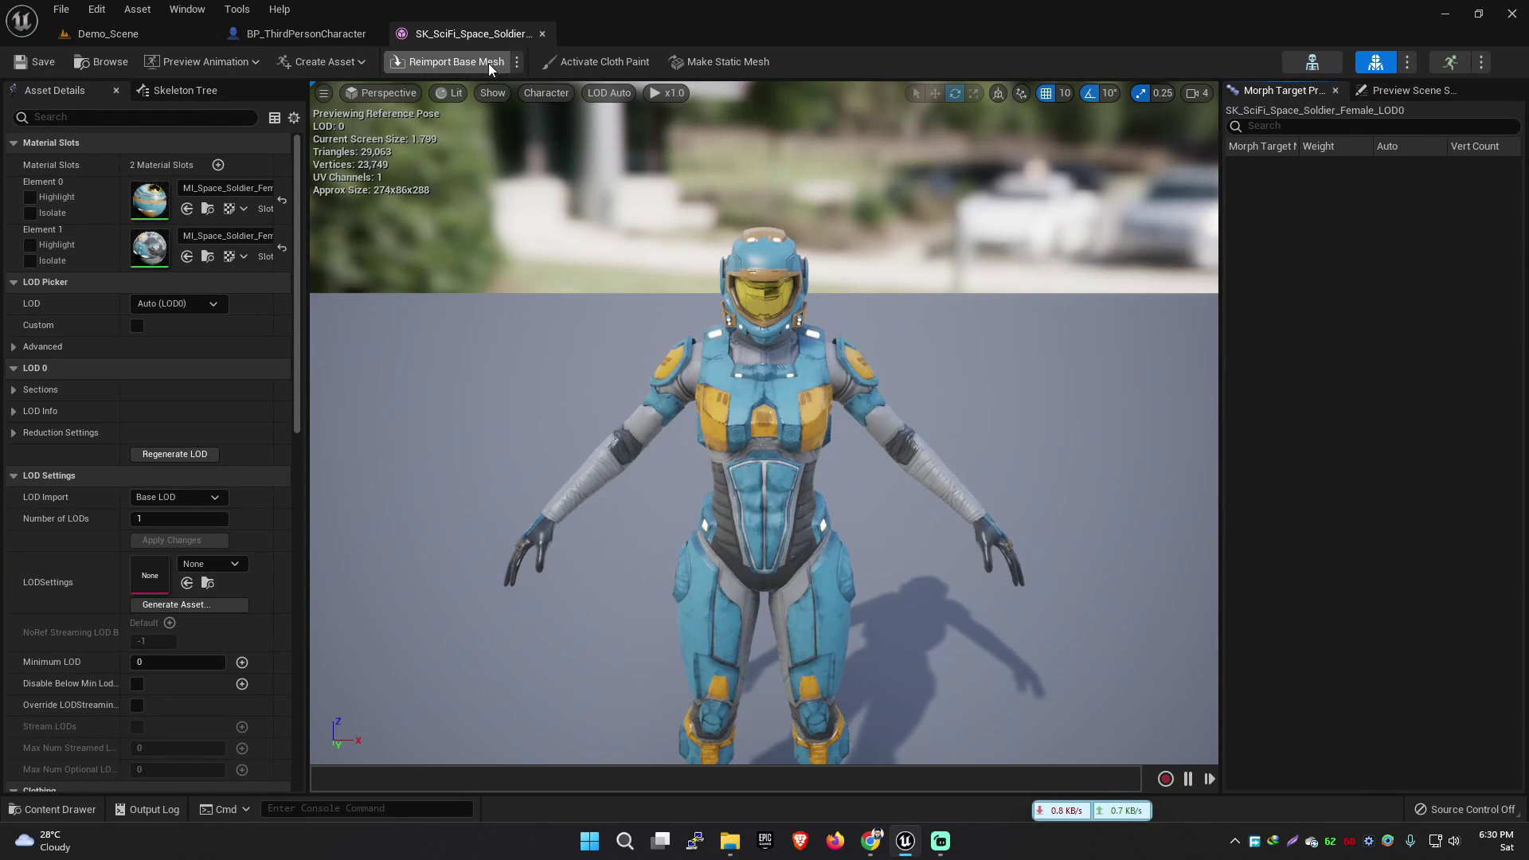
pyautogui.click(542, 33)
pyautogui.click(146, 32)
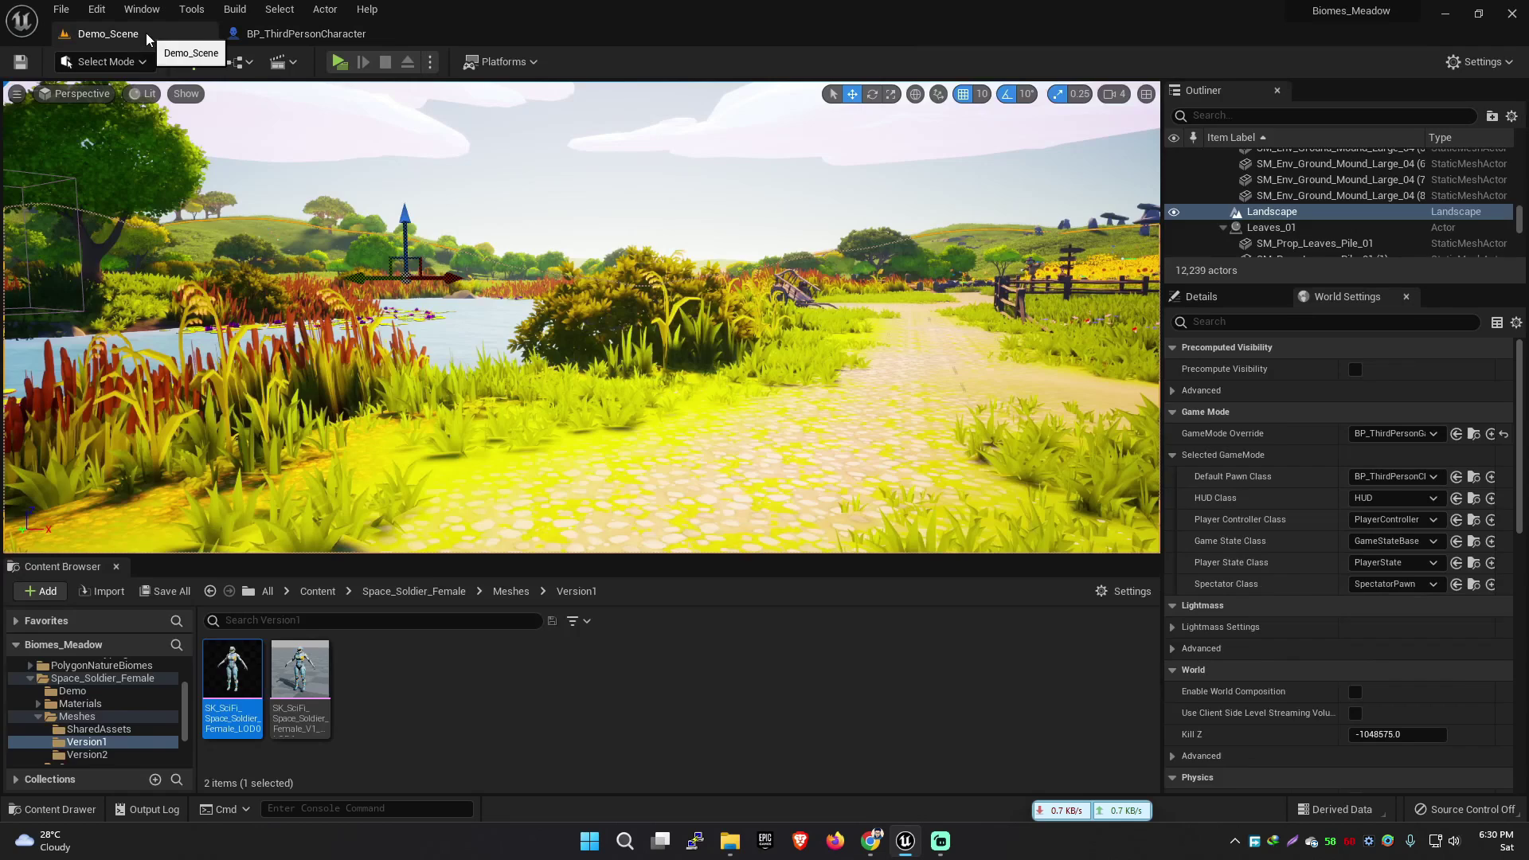
# Step: Examine the Idle_Rifle_Hip state and its transition rule to Sprint_Fwd_Rifle
pyautogui.doubleClick(645, 385)
pyautogui.click(872, 120)
pyautogui.doubleClick(698, 352)
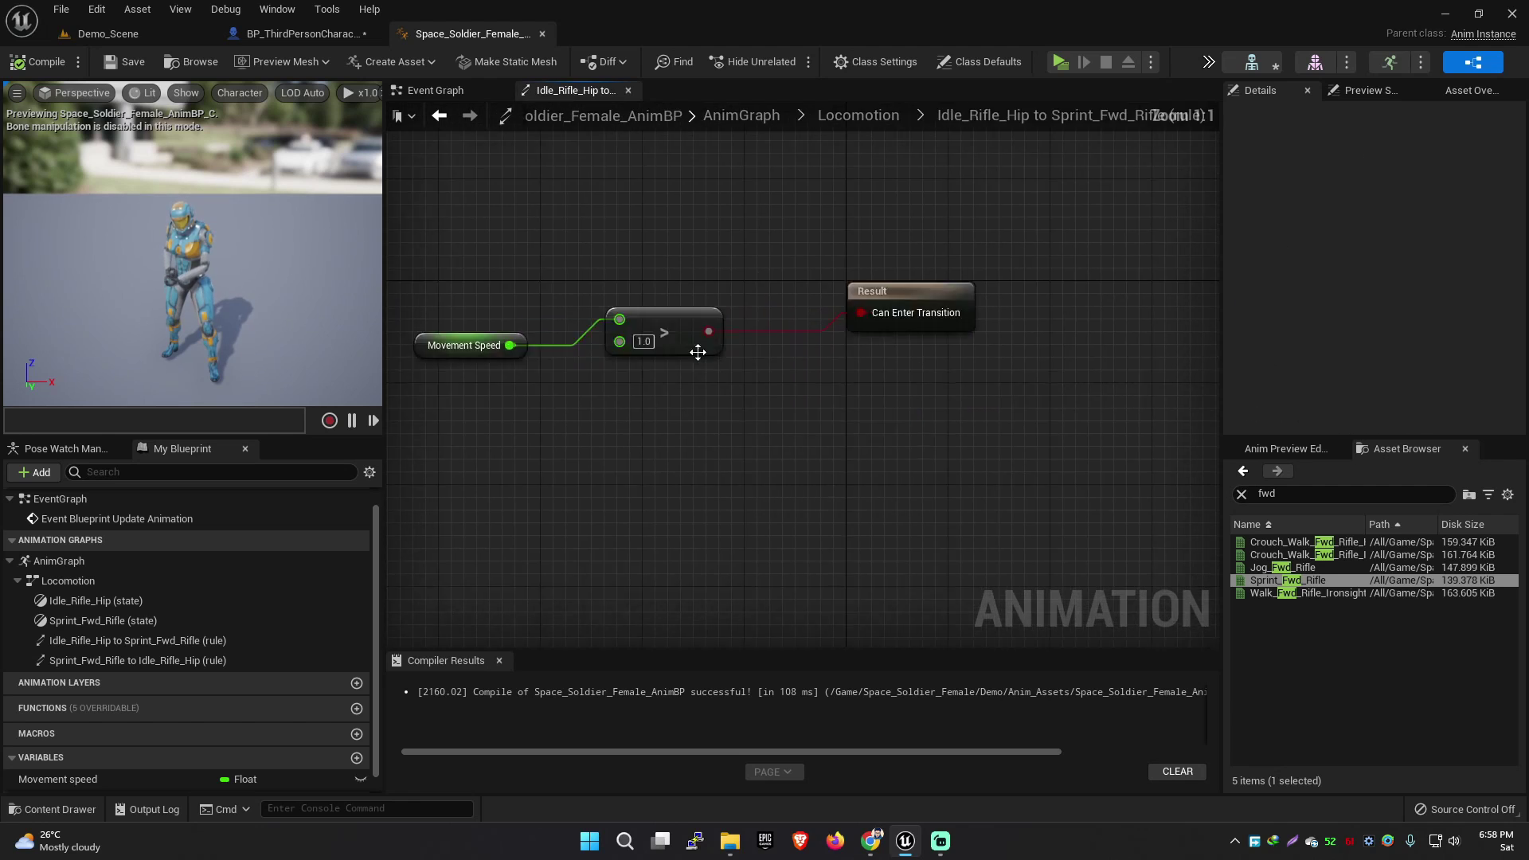
# Step: Play-test the soldier running forward through the meadow, then return to the Space_Soldier_Female AnimBP
pyautogui.click(355, 32)
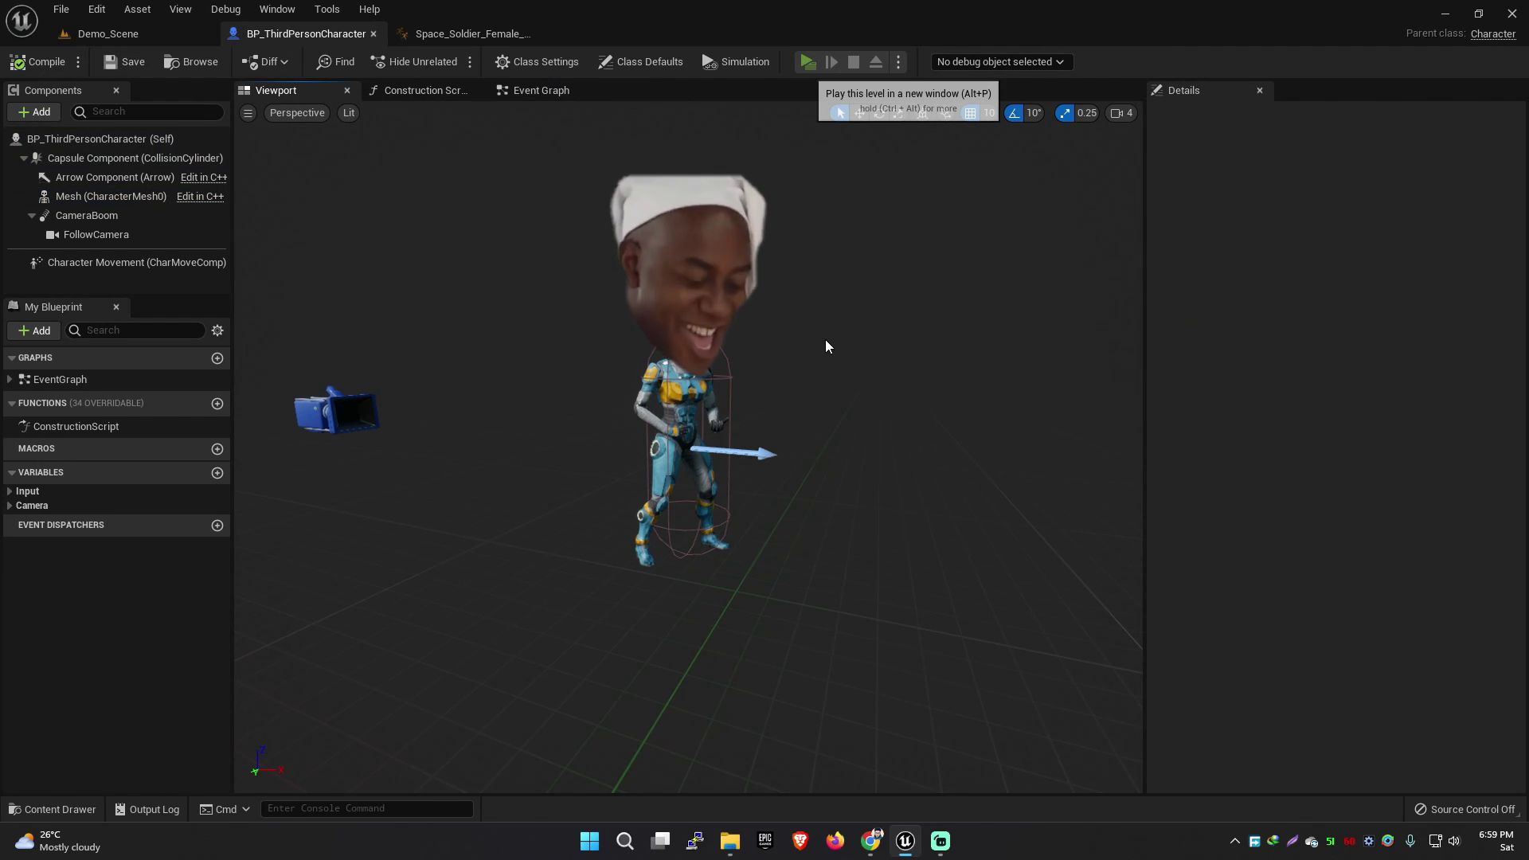
pyautogui.press('w')
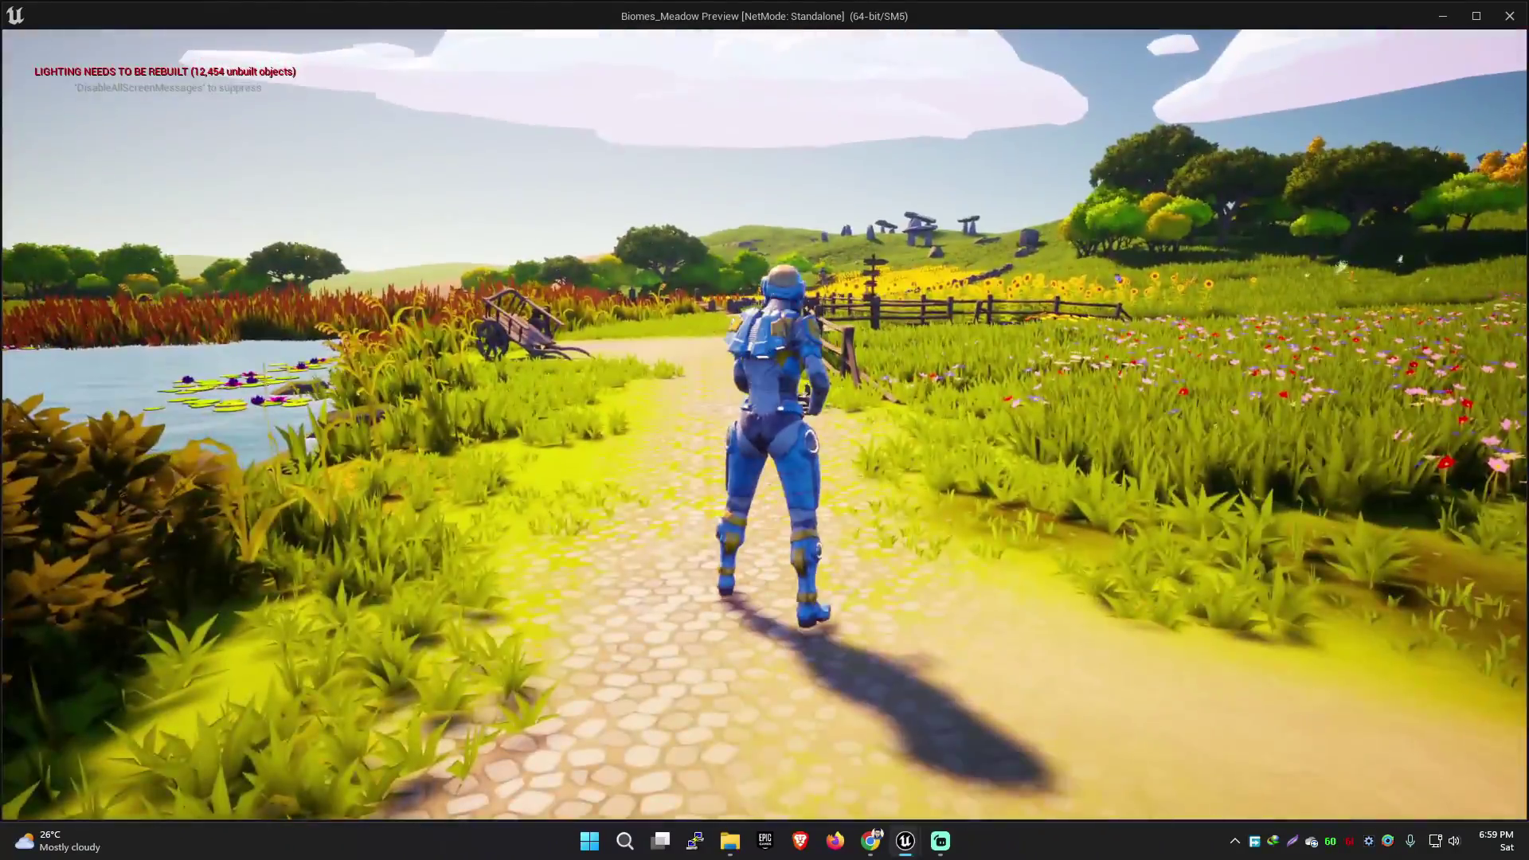
pyautogui.press('Escape')
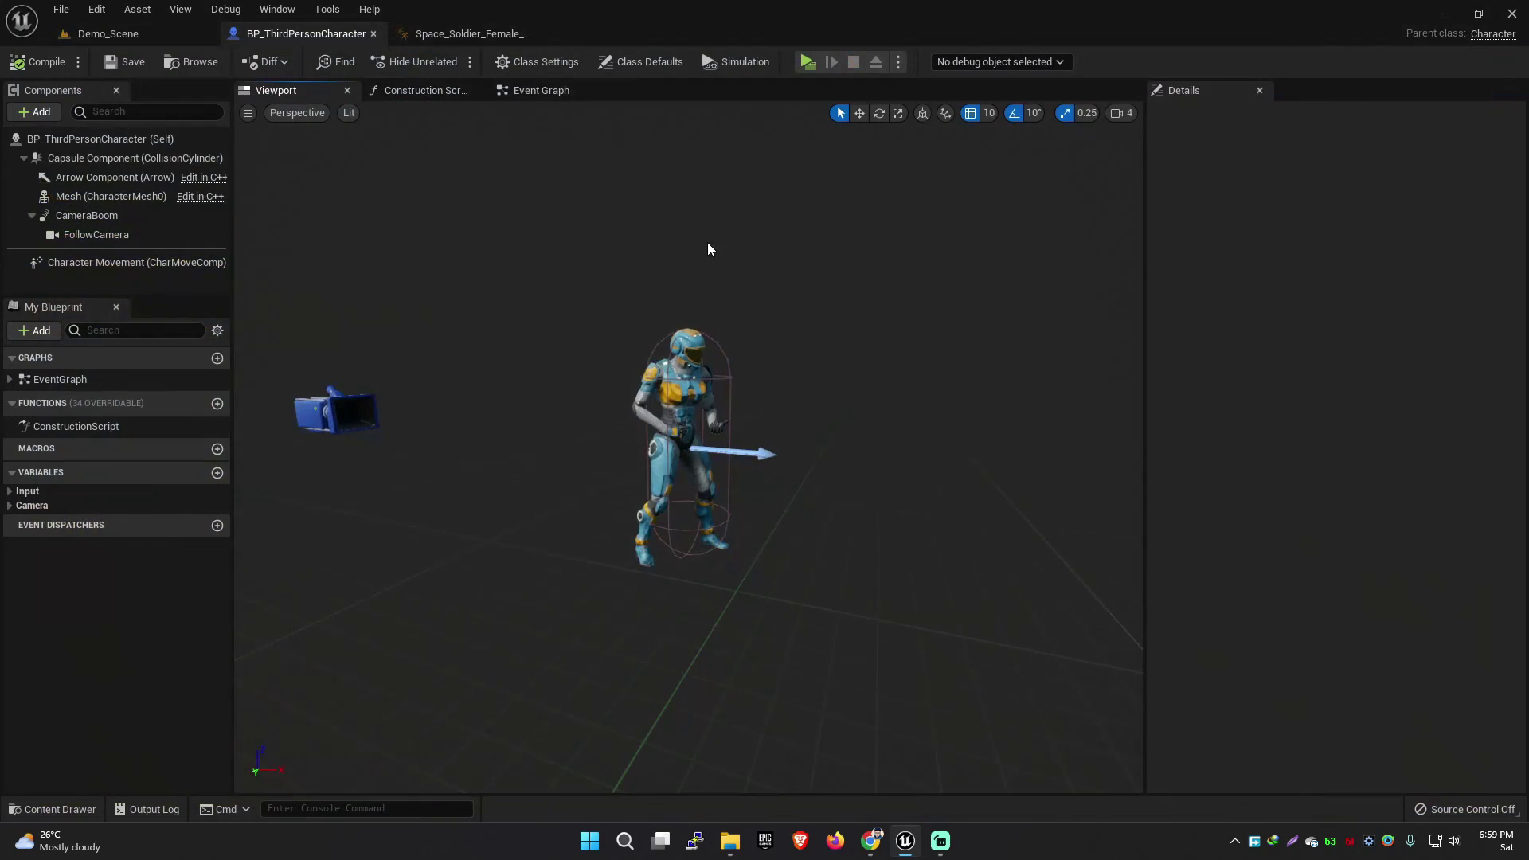
pyautogui.click(460, 36)
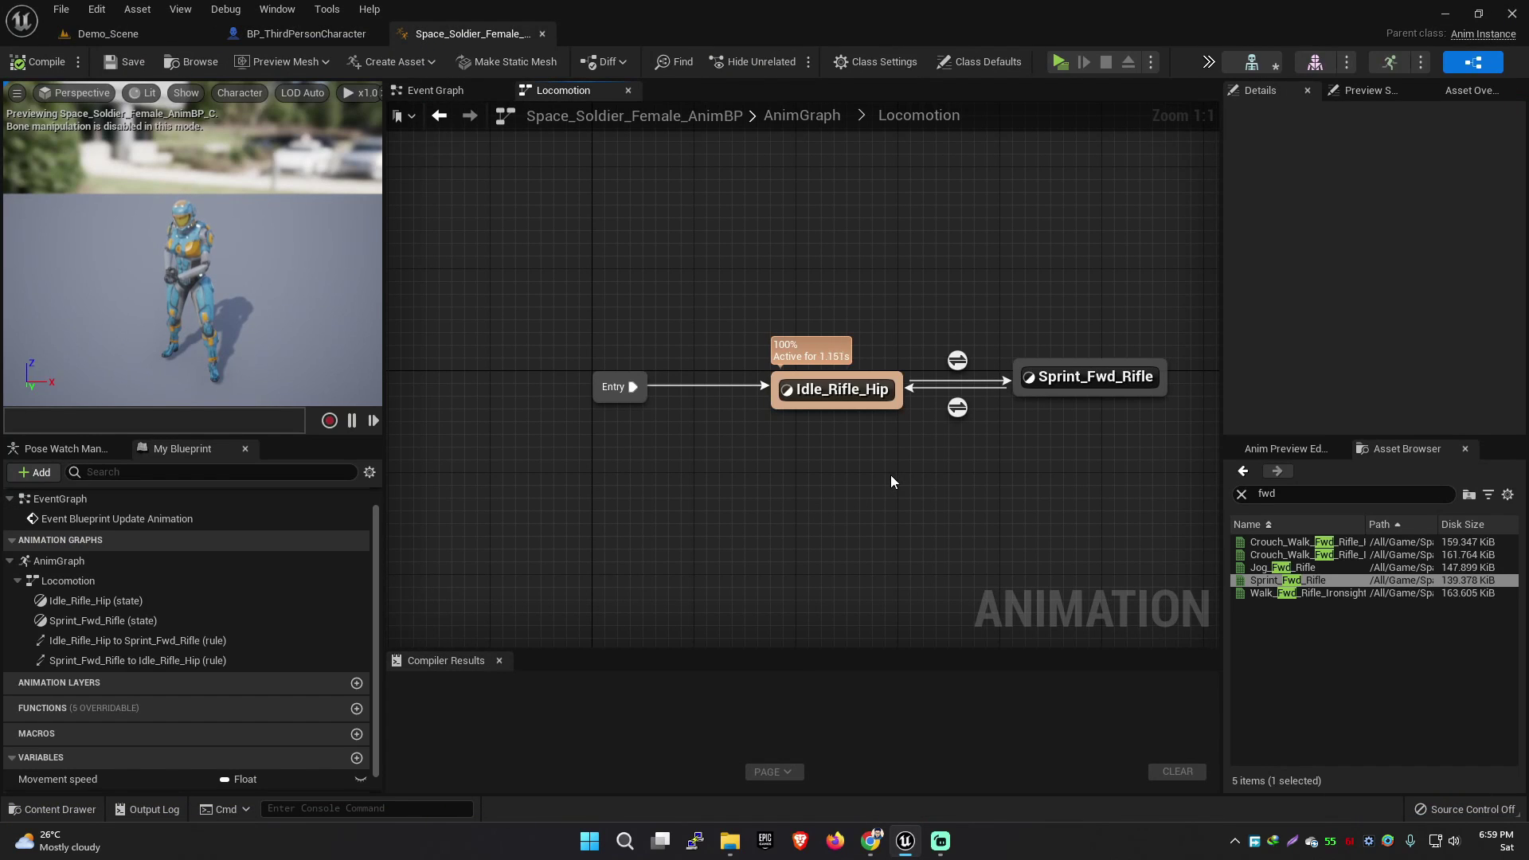
# Step: Set the Idle_Rifle_Hip to Sprint_Fwd_Rifle rule's speed threshold to 0.0
pyautogui.doubleClick(957, 407)
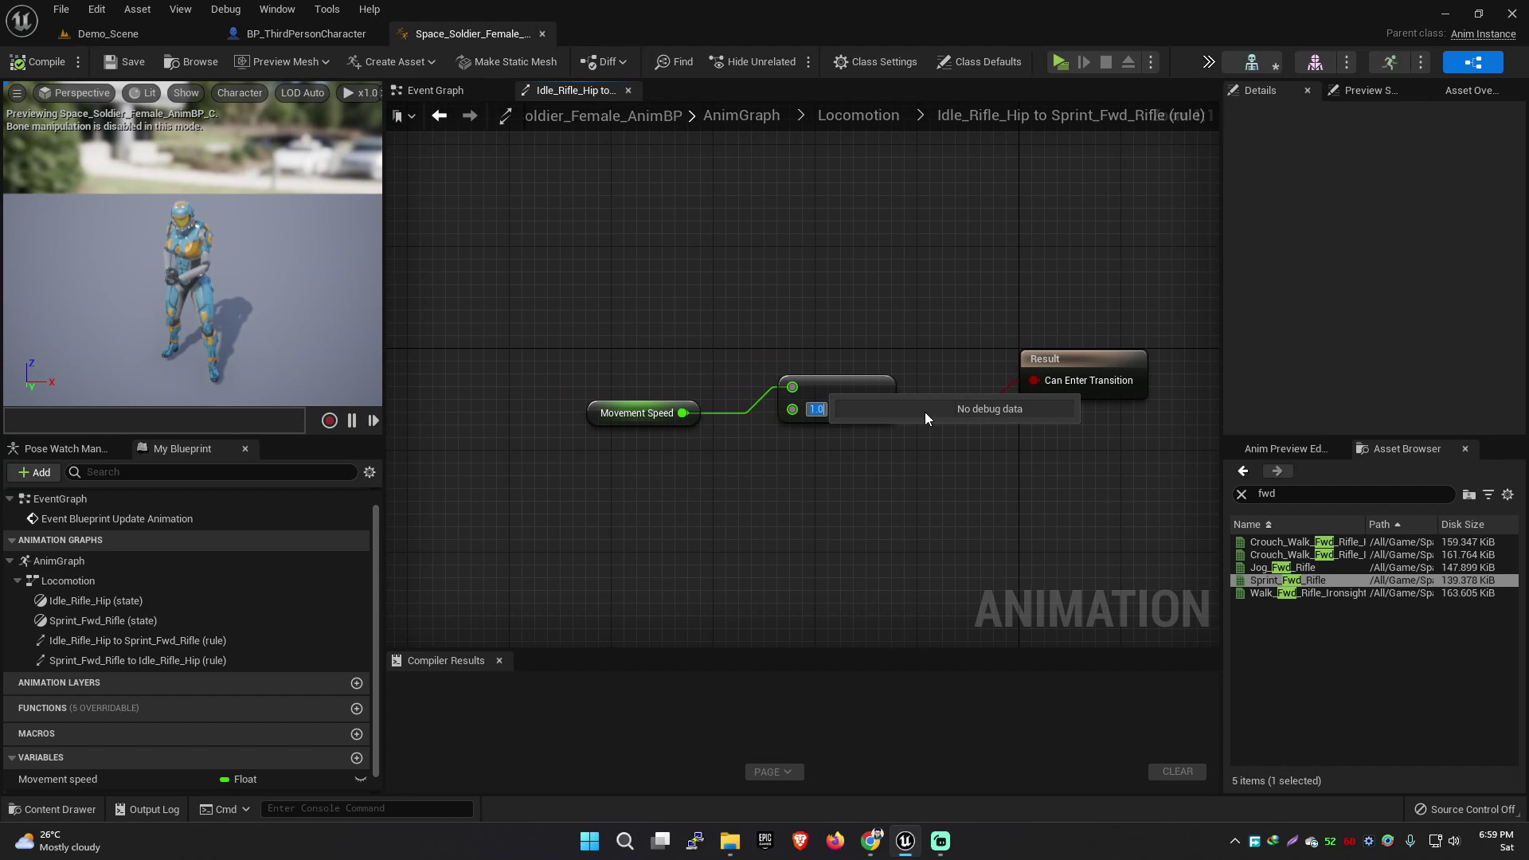
pyautogui.write('0')
pyautogui.press('Return')
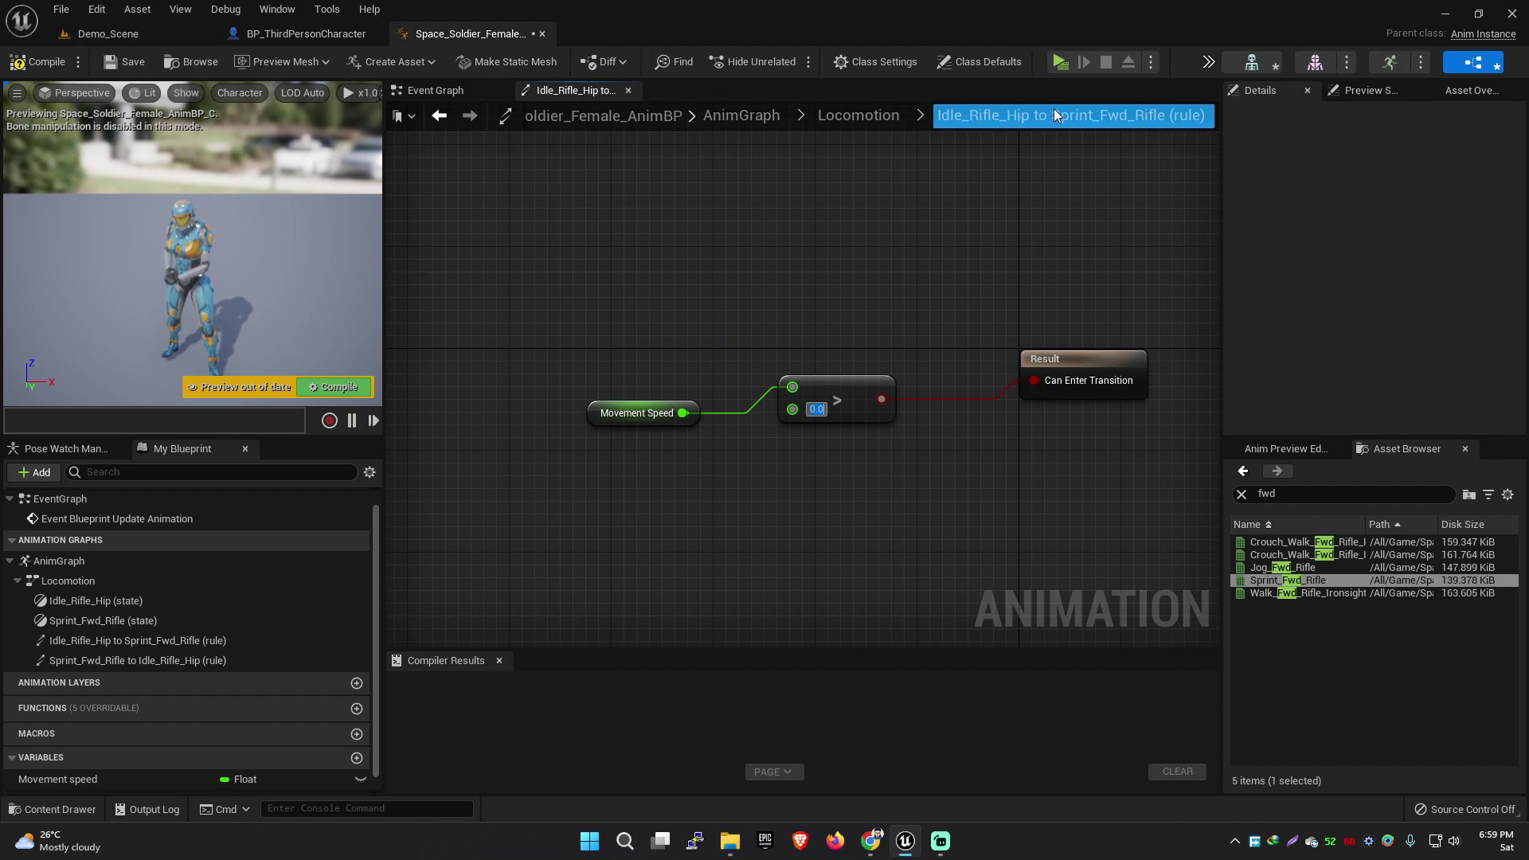
# Step: Open the Sprint_Fwd_Rifle to Idle_Rifle_Hip rule and compile the animation blueprint
pyautogui.click(890, 122)
pyautogui.doubleClick(956, 409)
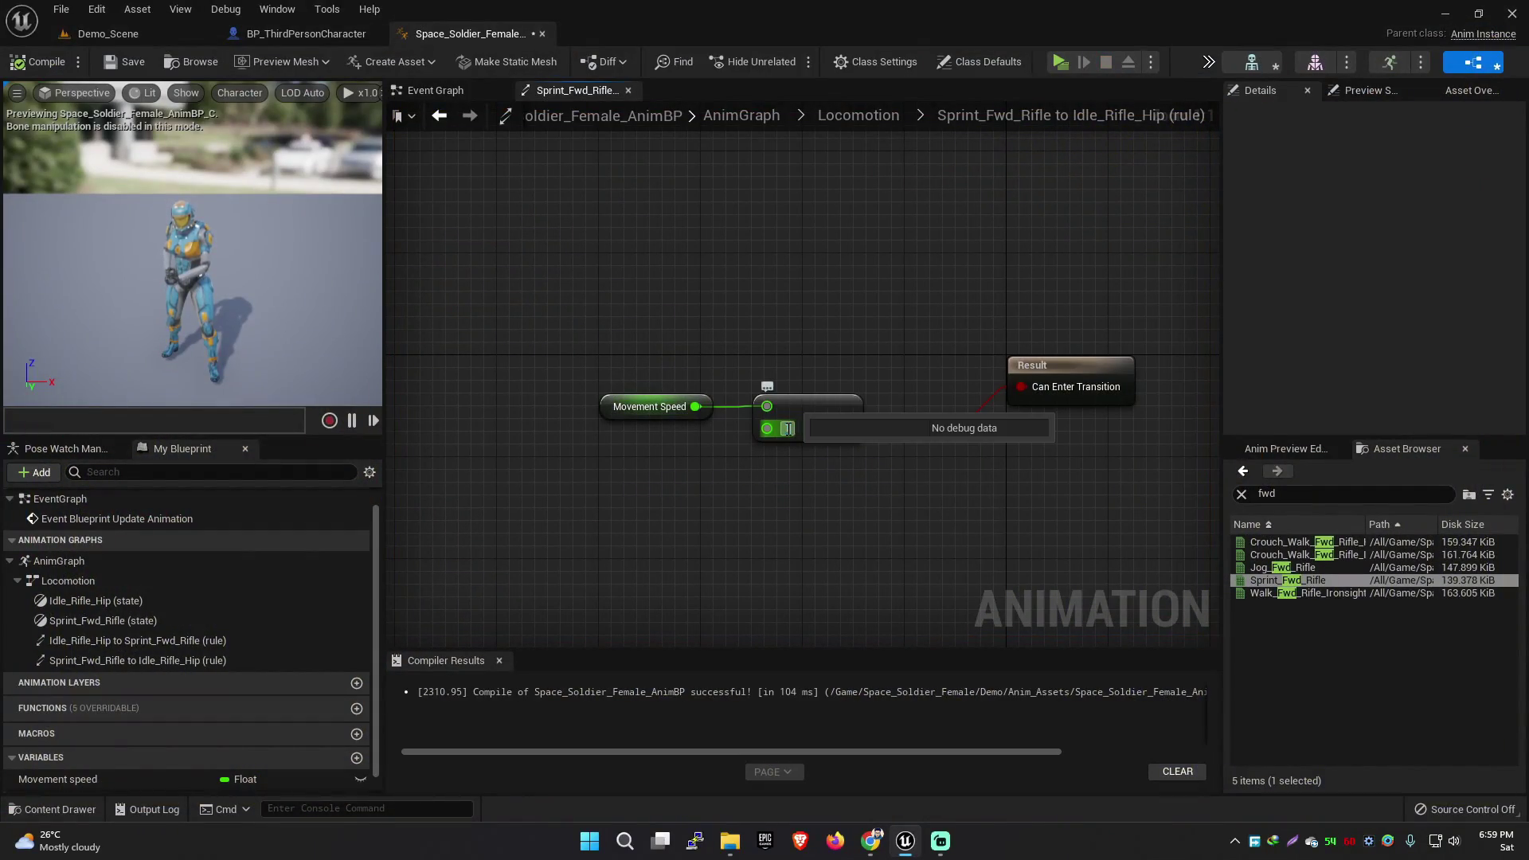
pyautogui.click(35, 67)
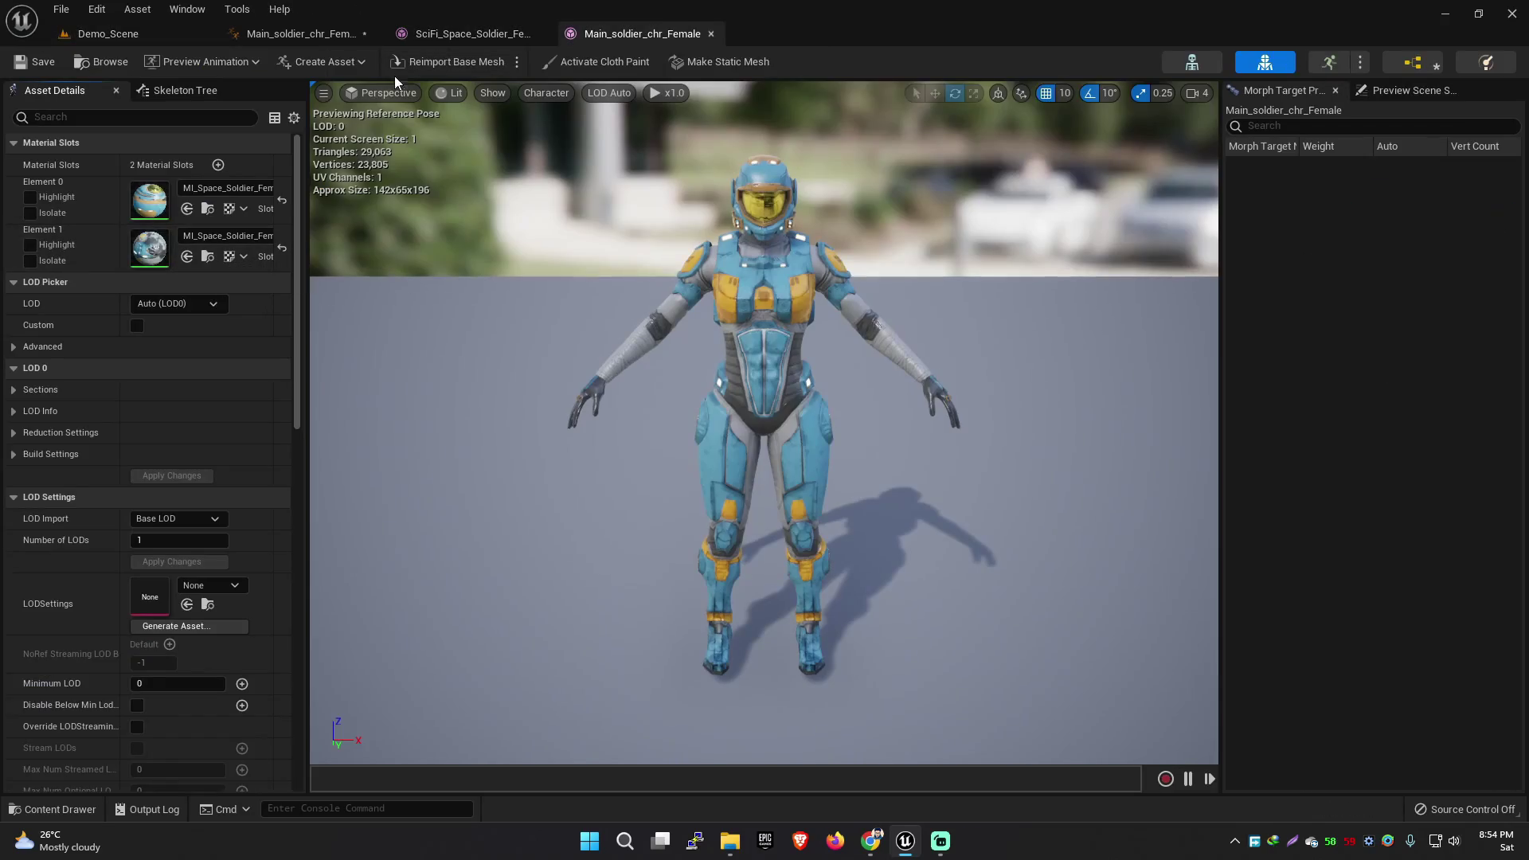
# Step: Close both extra soldier asset editors, return to Demo_Scene and test jumping in the meadow
pyautogui.click(545, 35)
pyautogui.click(544, 35)
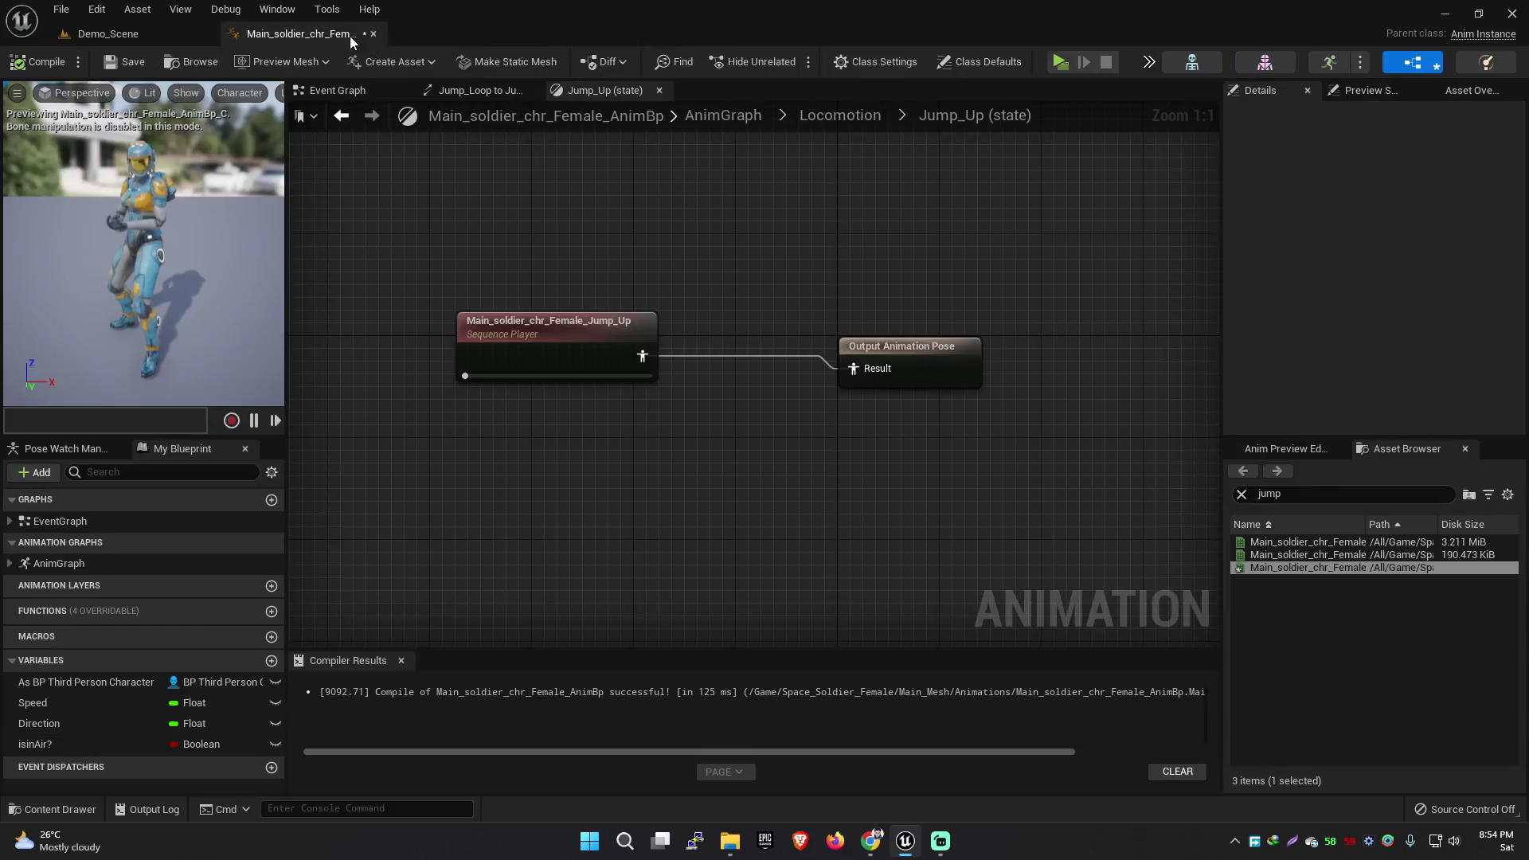
pyautogui.click(150, 41)
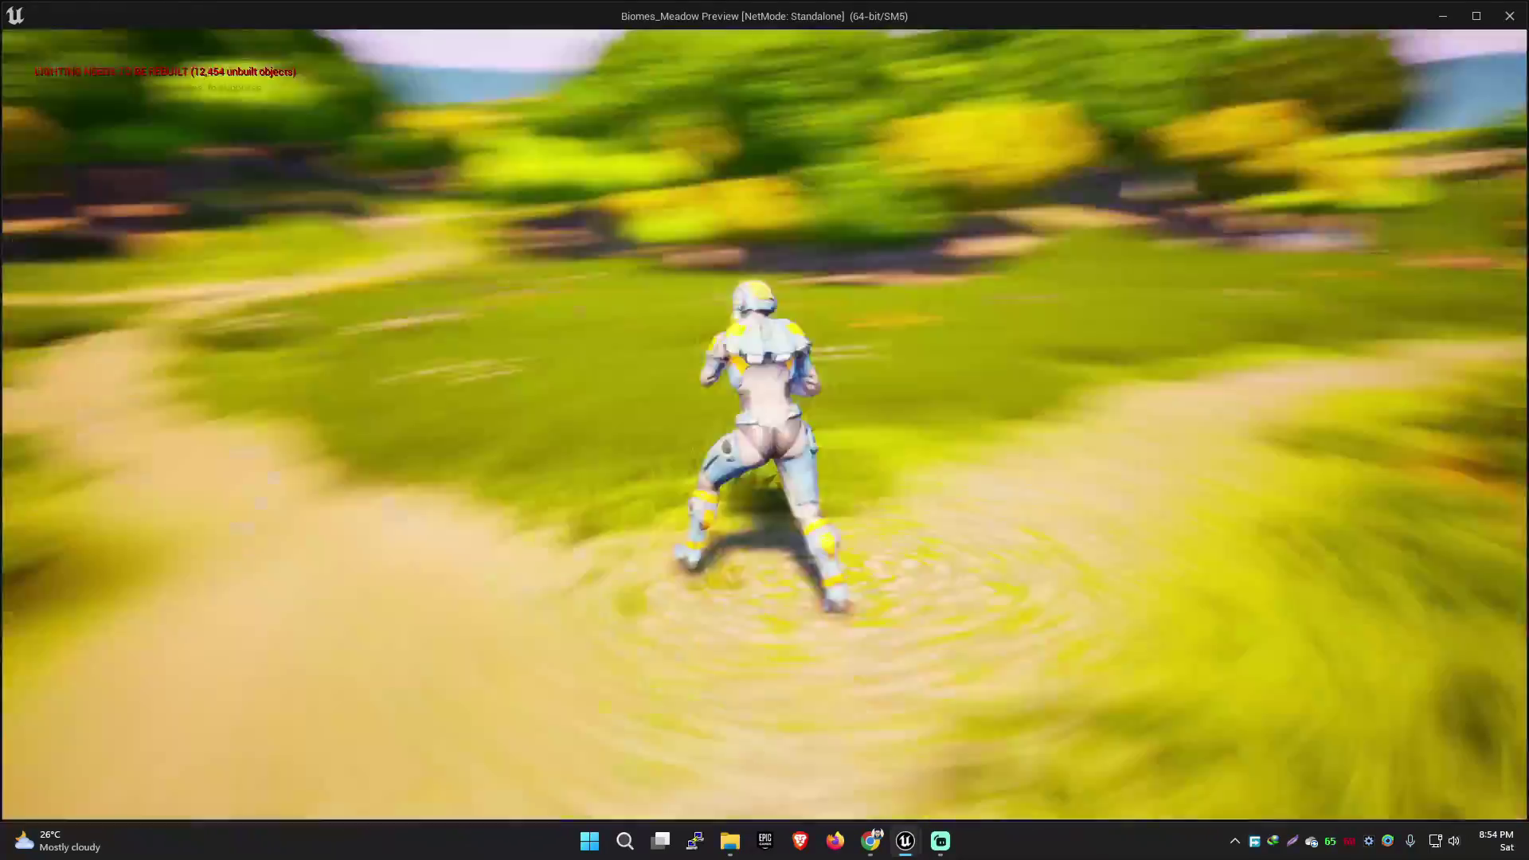
pyautogui.press('space')
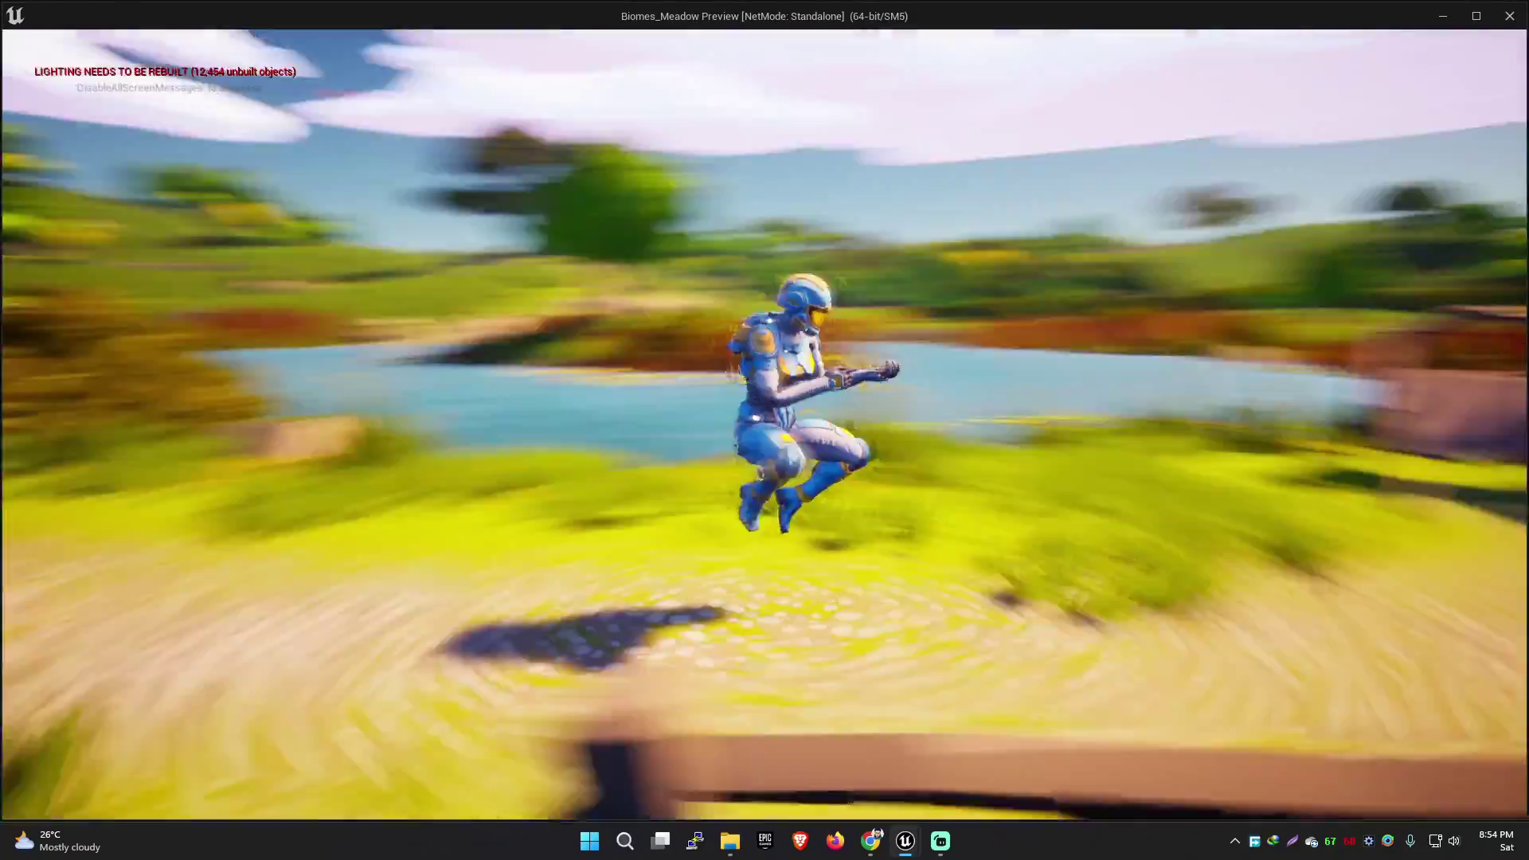
pyautogui.press('space')
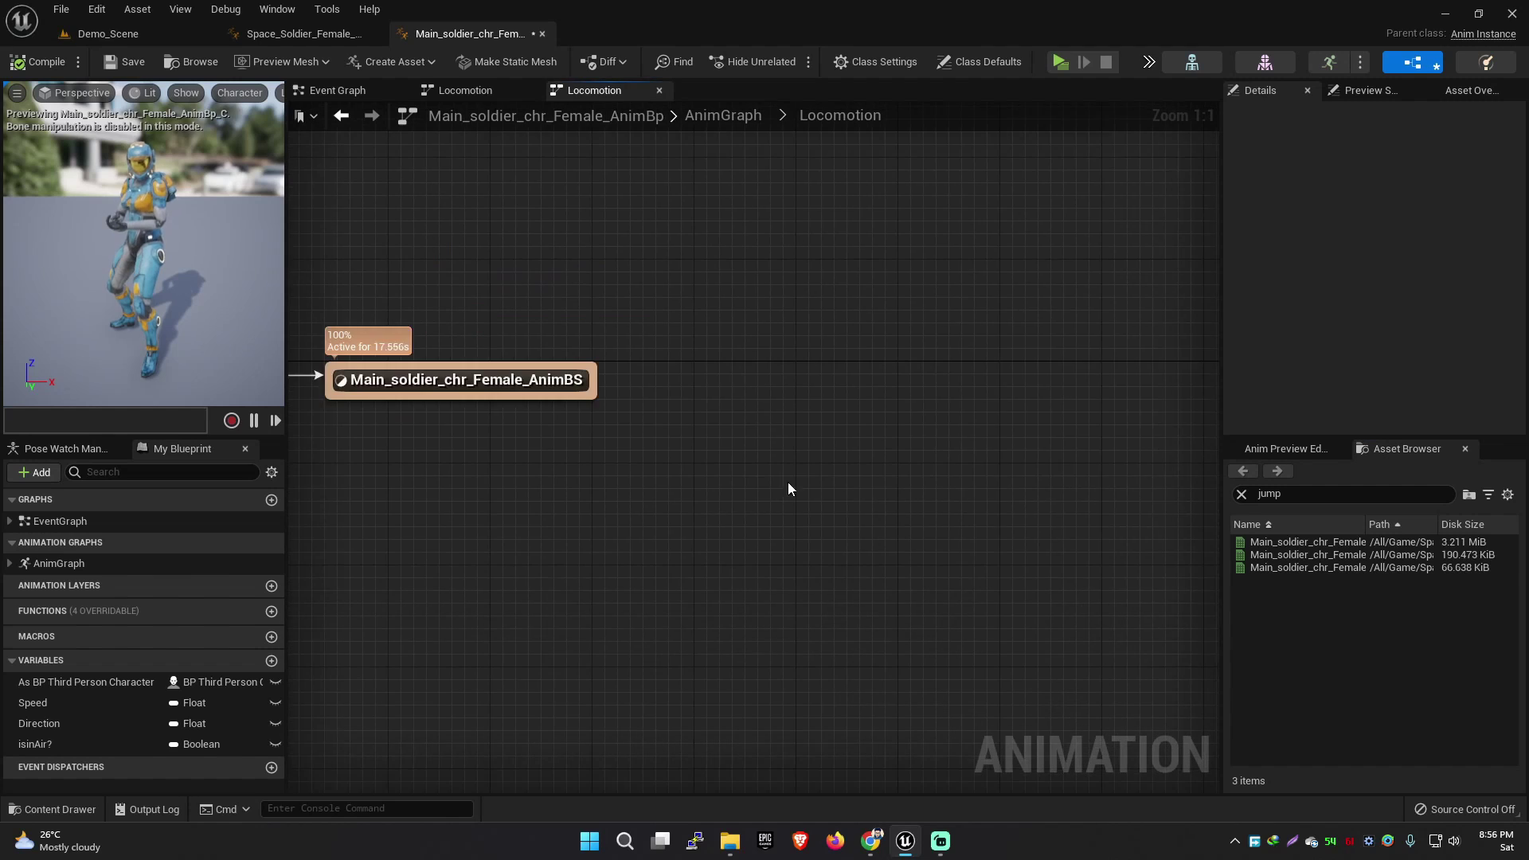
# Step: Add Jump_Up and Jump_Loop states linked from the blend space, with a condition on their transition
pyautogui.moveTo(693, 281); pyautogui.dragTo(761, 266)
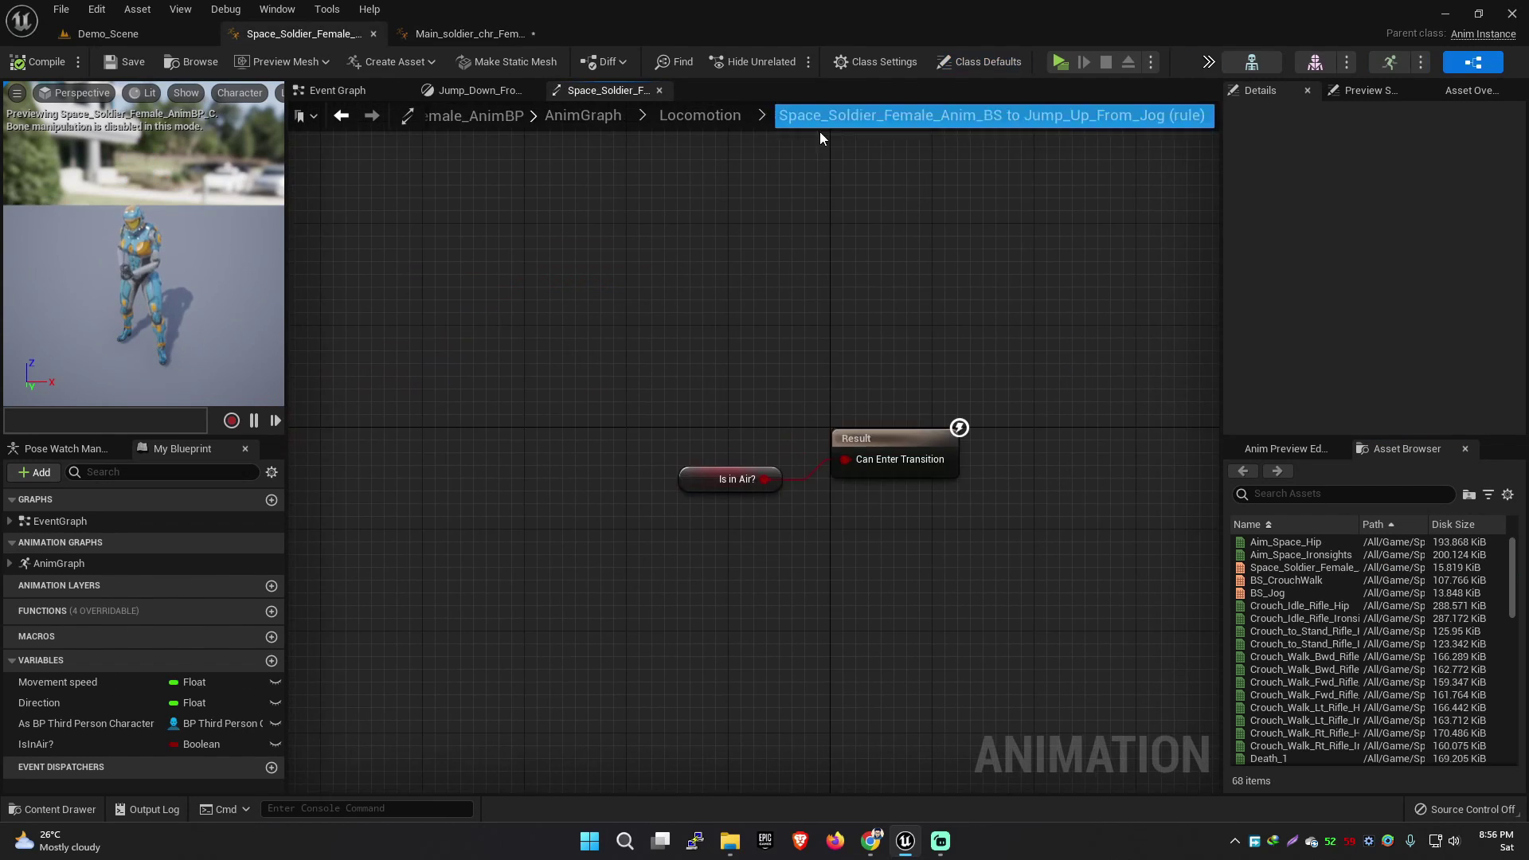
pyautogui.doubleClick(485, 323)
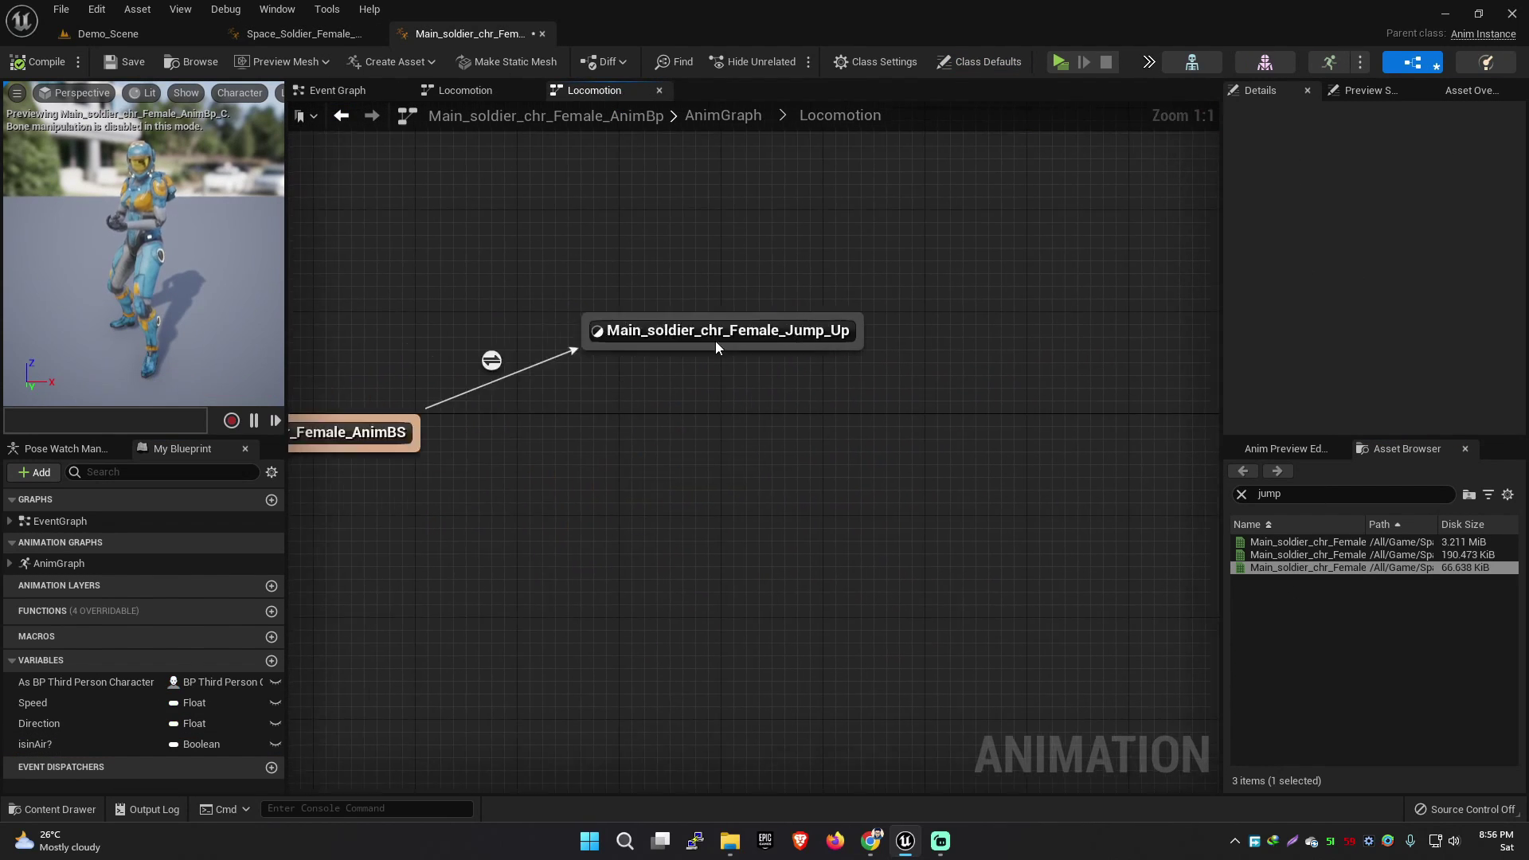
pyautogui.moveTo(1306, 554); pyautogui.dragTo(1007, 365)
pyautogui.moveTo(860, 330); pyautogui.dragTo(1035, 365)
pyautogui.click(37, 61)
pyautogui.doubleClick(1127, 309)
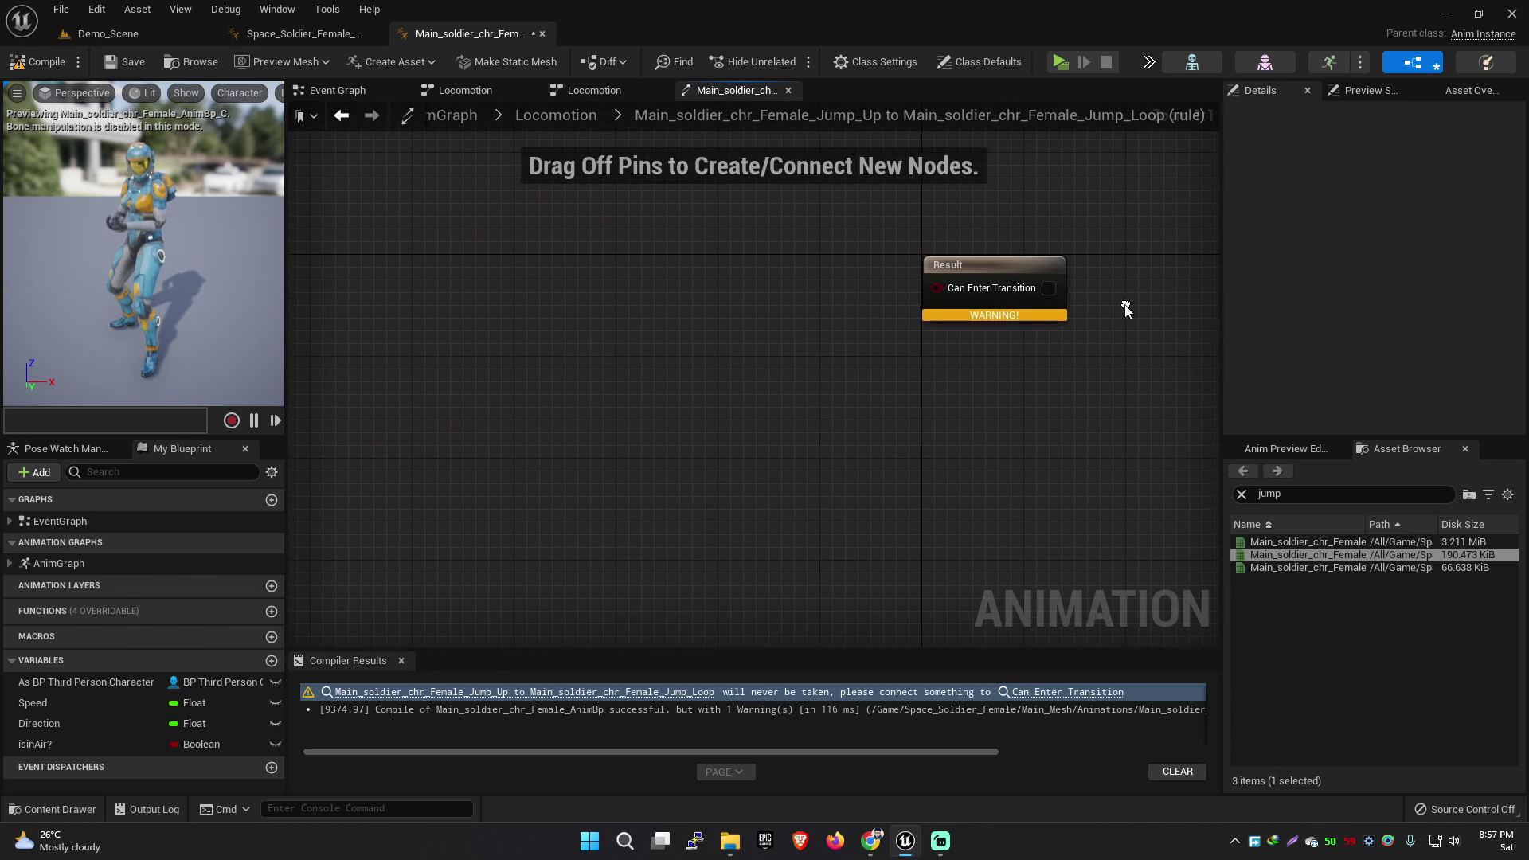
pyautogui.rightClick(524, 303)
pyautogui.click(614, 488)
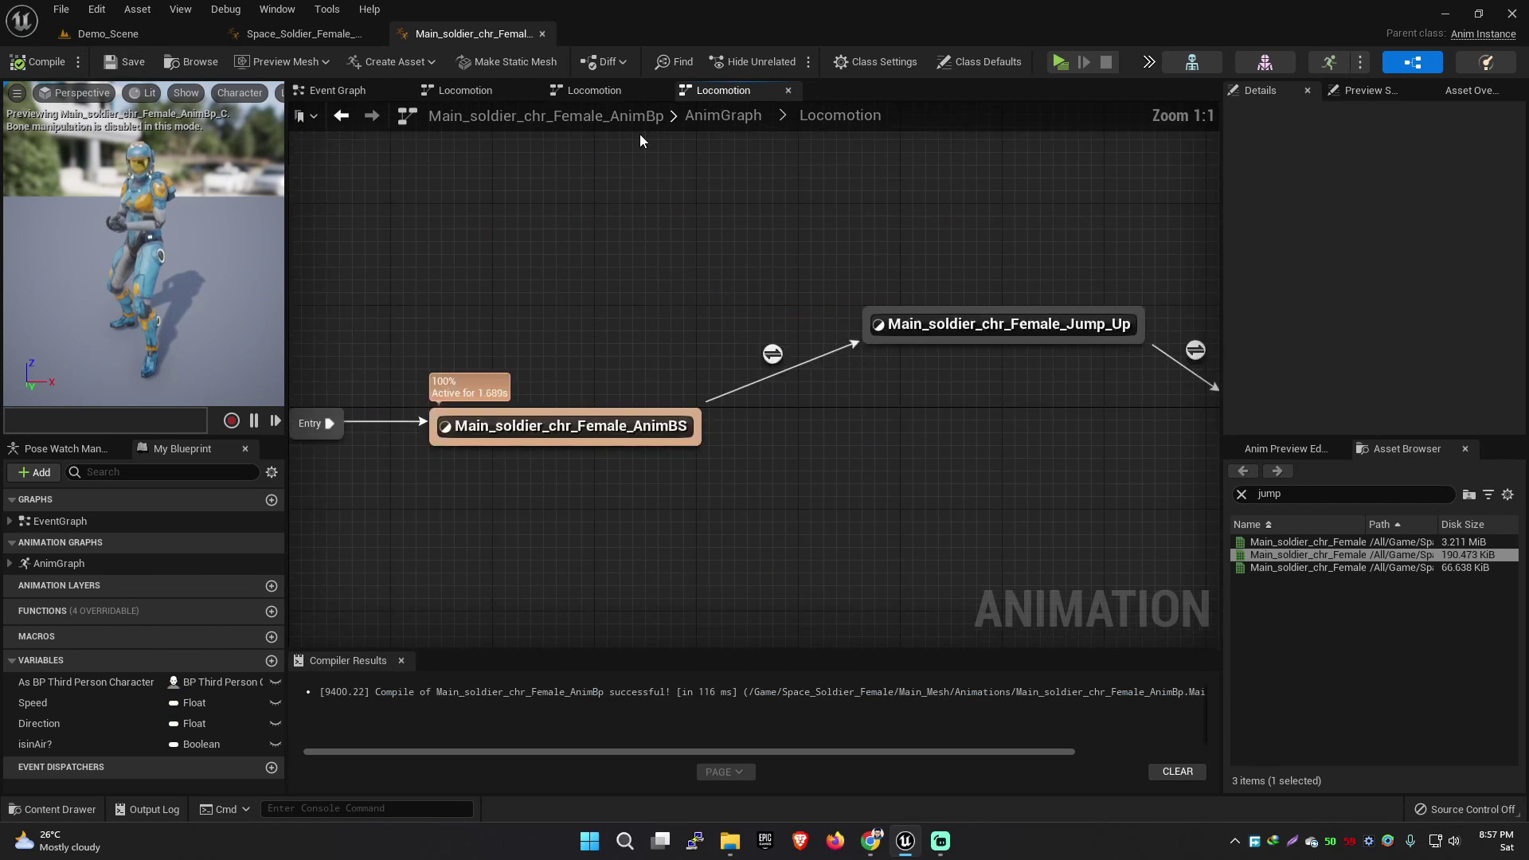
# Step: Add a Jump_Down state and build rules using isinAir?, NOT and Time Remaining (ratio)
pyautogui.moveTo(1306, 542); pyautogui.dragTo(789, 403)
pyautogui.moveTo(1139, 319); pyautogui.dragTo(789, 403)
pyautogui.doubleClick(924, 359)
pyautogui.moveTo(35, 744); pyautogui.dragTo(494, 371)
pyautogui.moveTo(531, 372); pyautogui.dragTo(596, 375)
pyautogui.write('not')
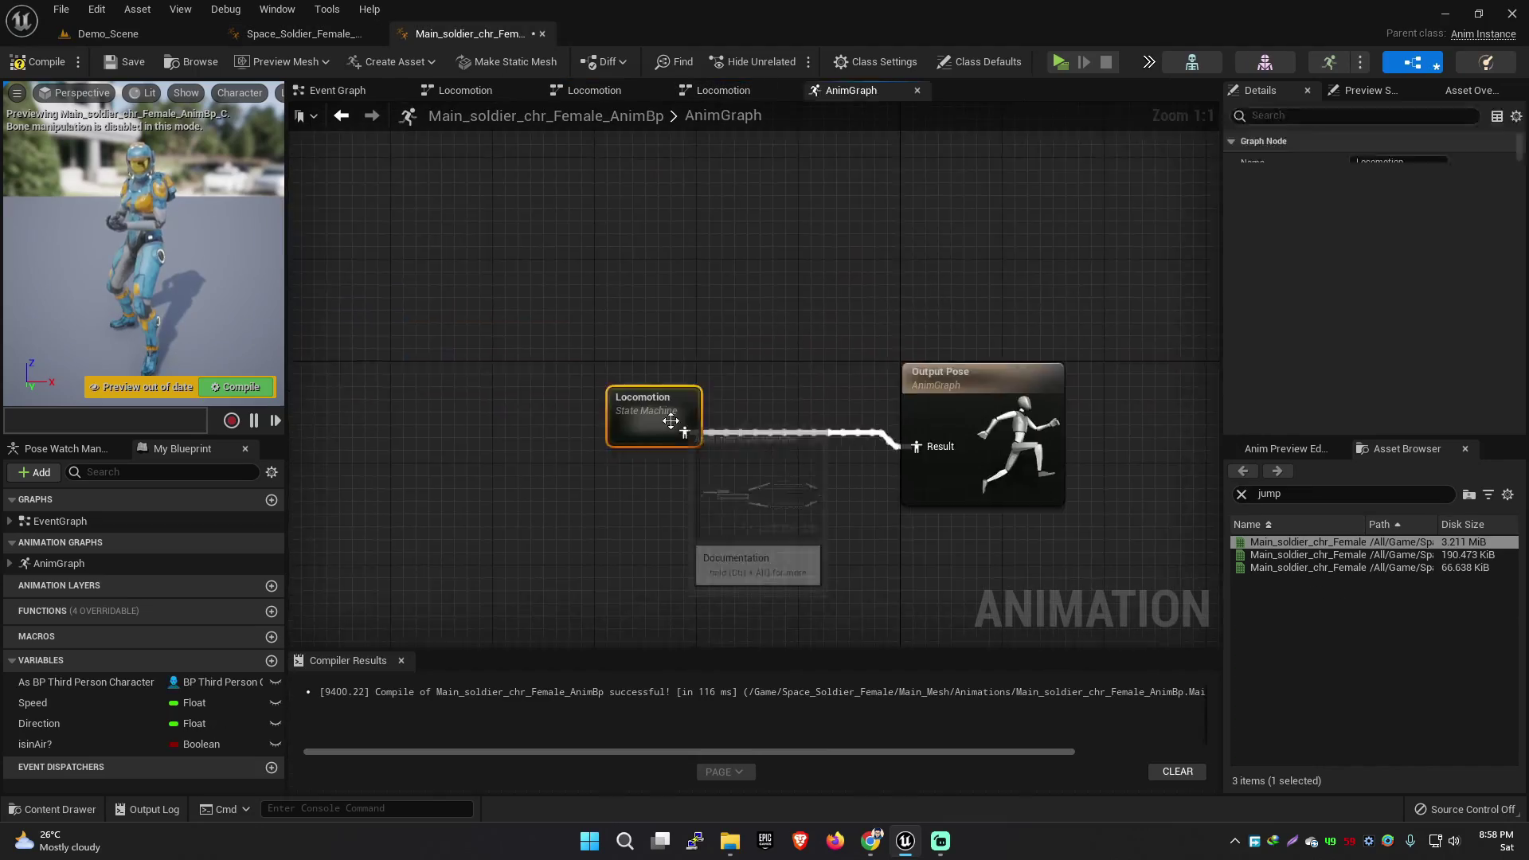
pyautogui.rightClick(540, 375)
pyautogui.click(687, 460)
pyautogui.moveTo(635, 397); pyautogui.dragTo(686, 391)
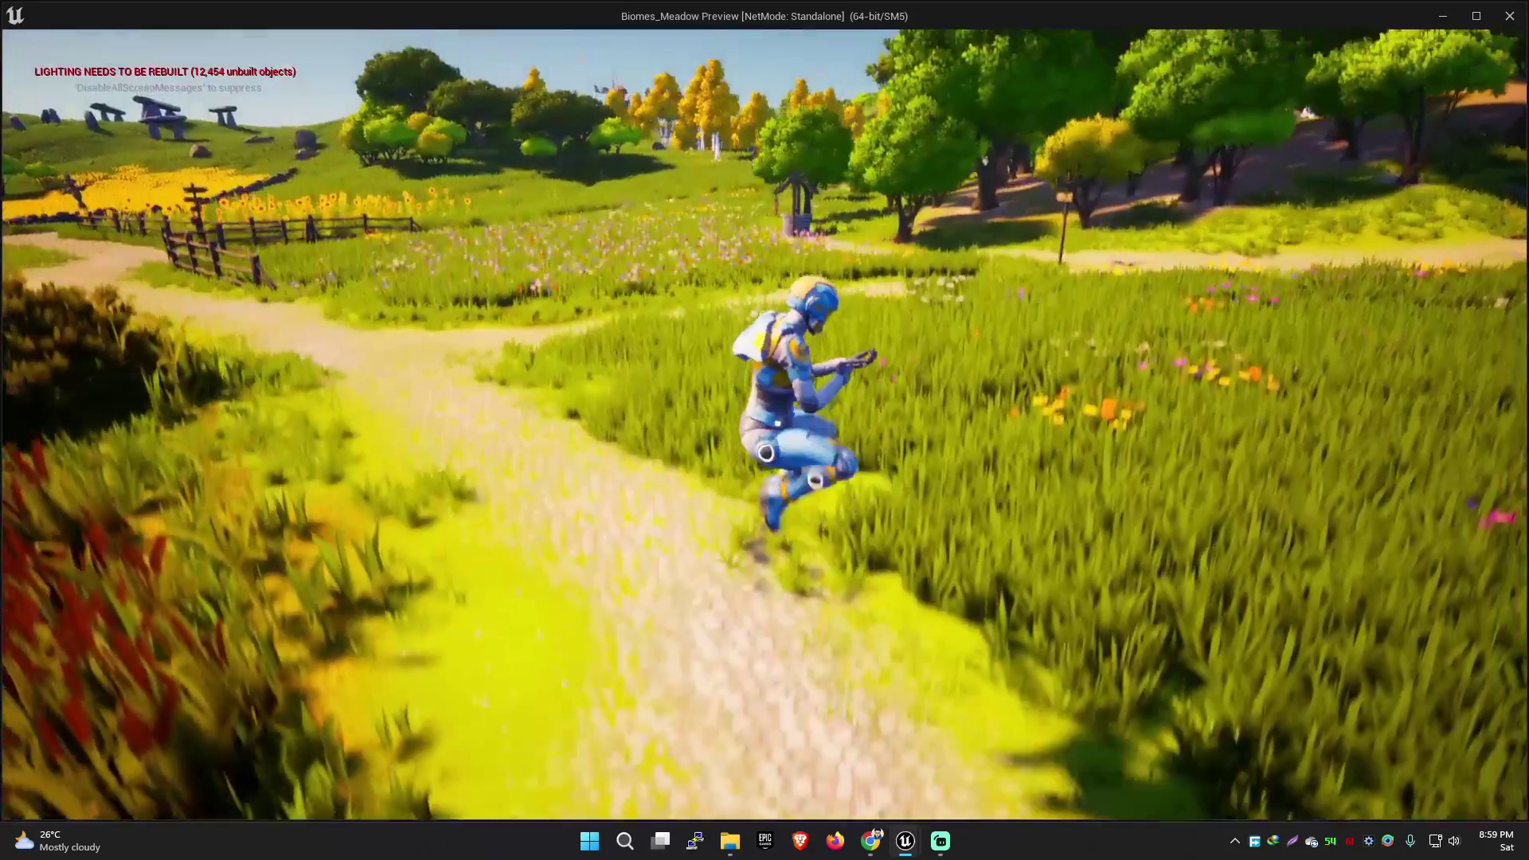
# Step: Play-test jumping three times along the meadow path to check the landing
pyautogui.press('space')
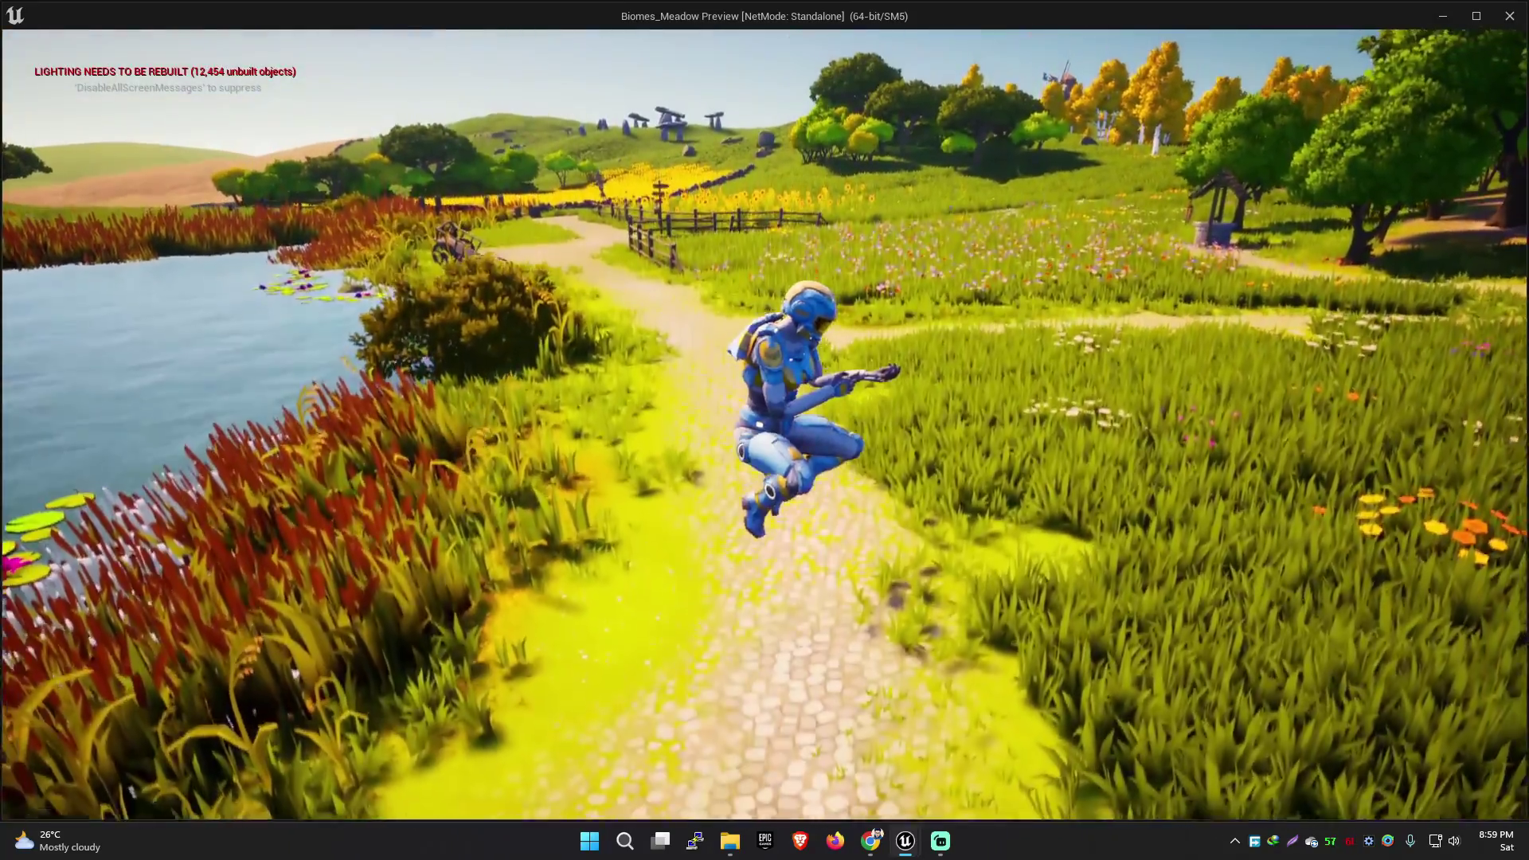
pyautogui.press('space')
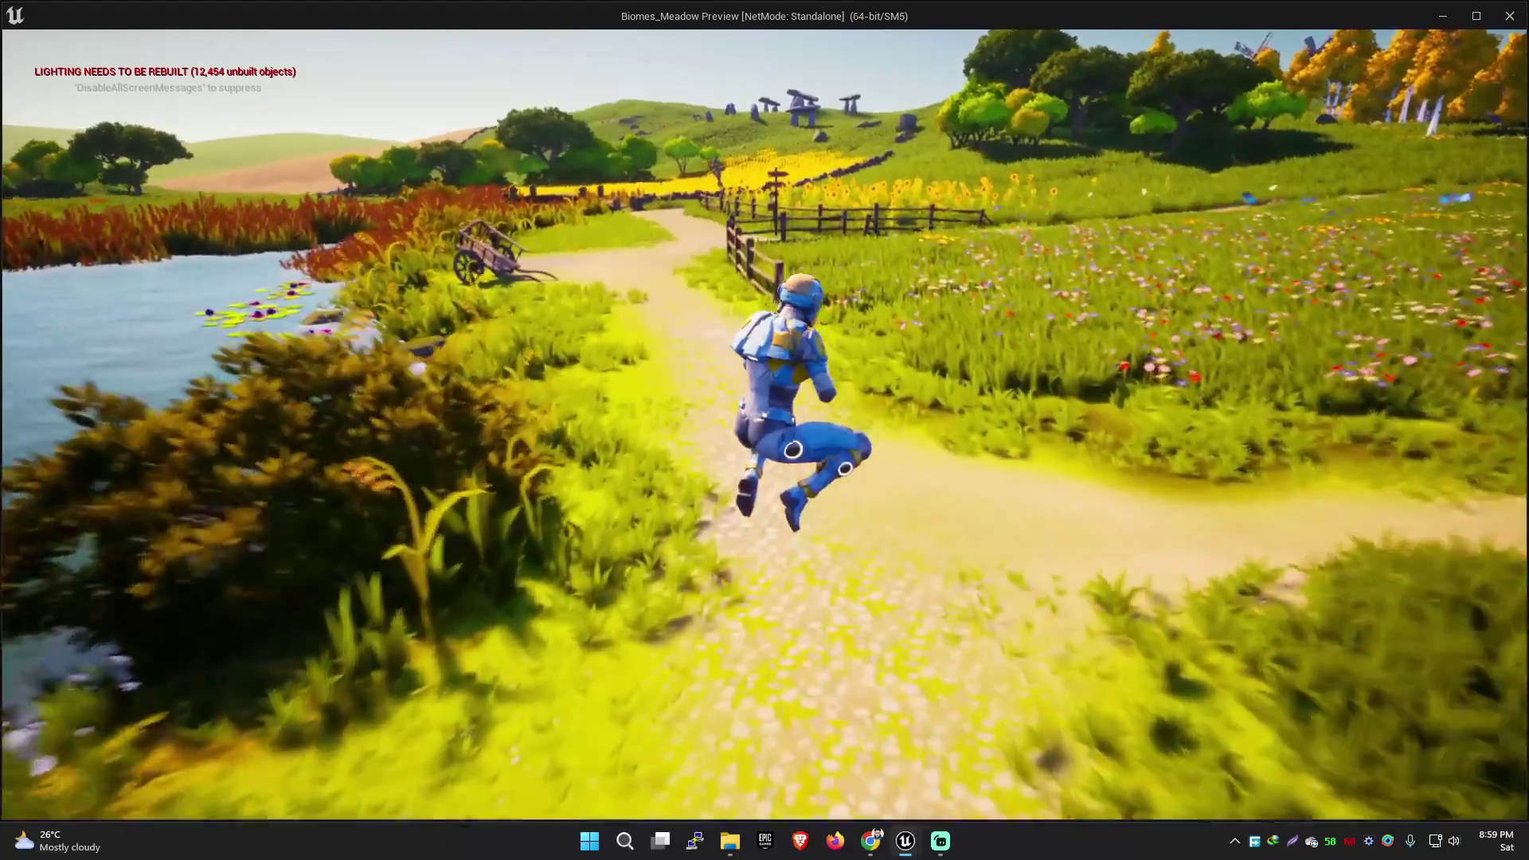
pyautogui.press('space')
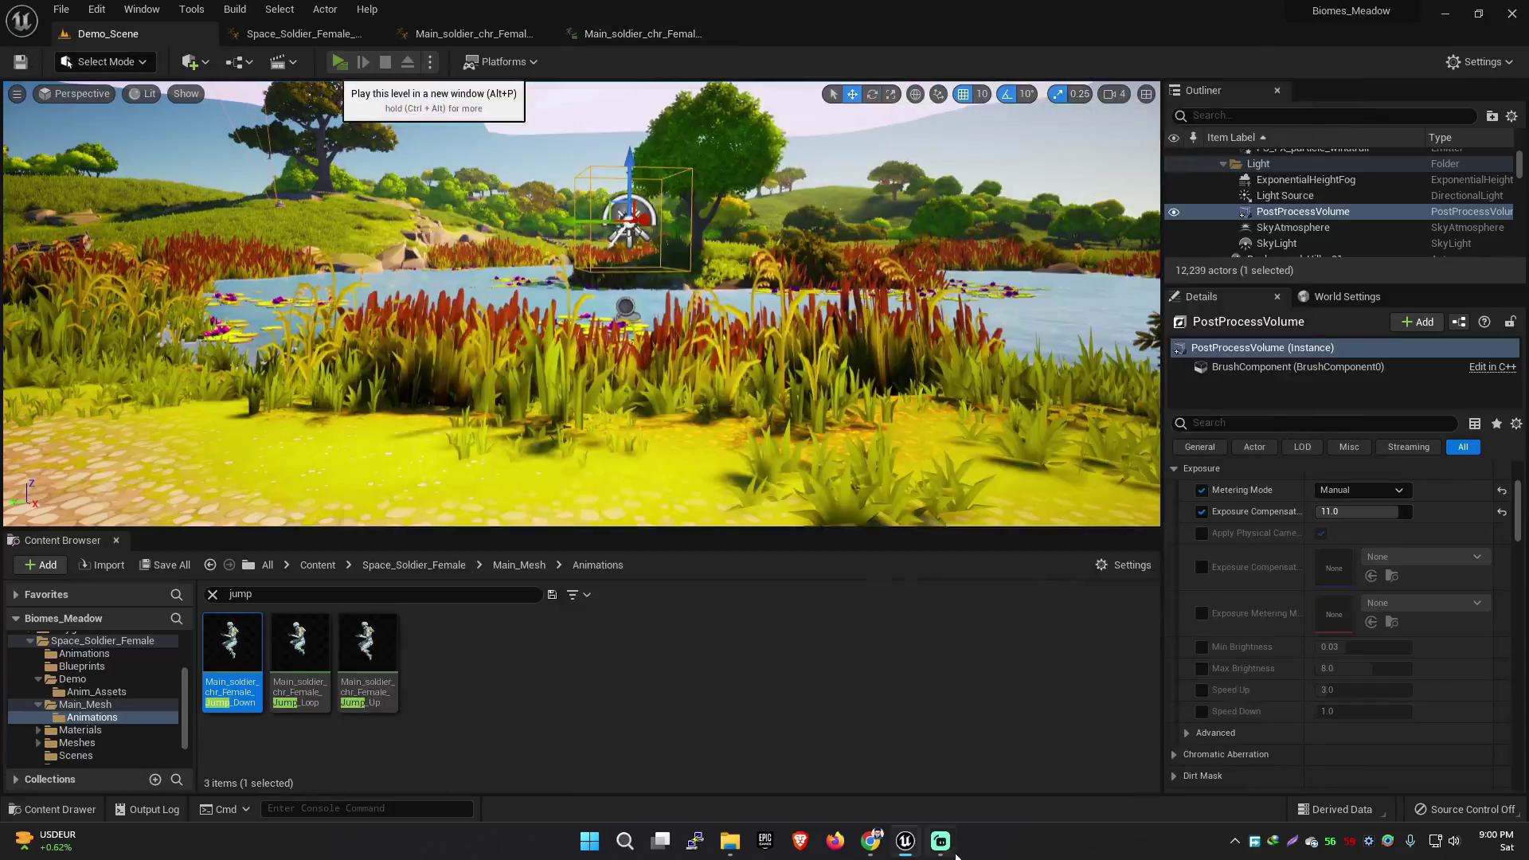
# Step: Run the meadow level in a new window and make the rifle-holding soldier run and jump
pyautogui.click(344, 62)
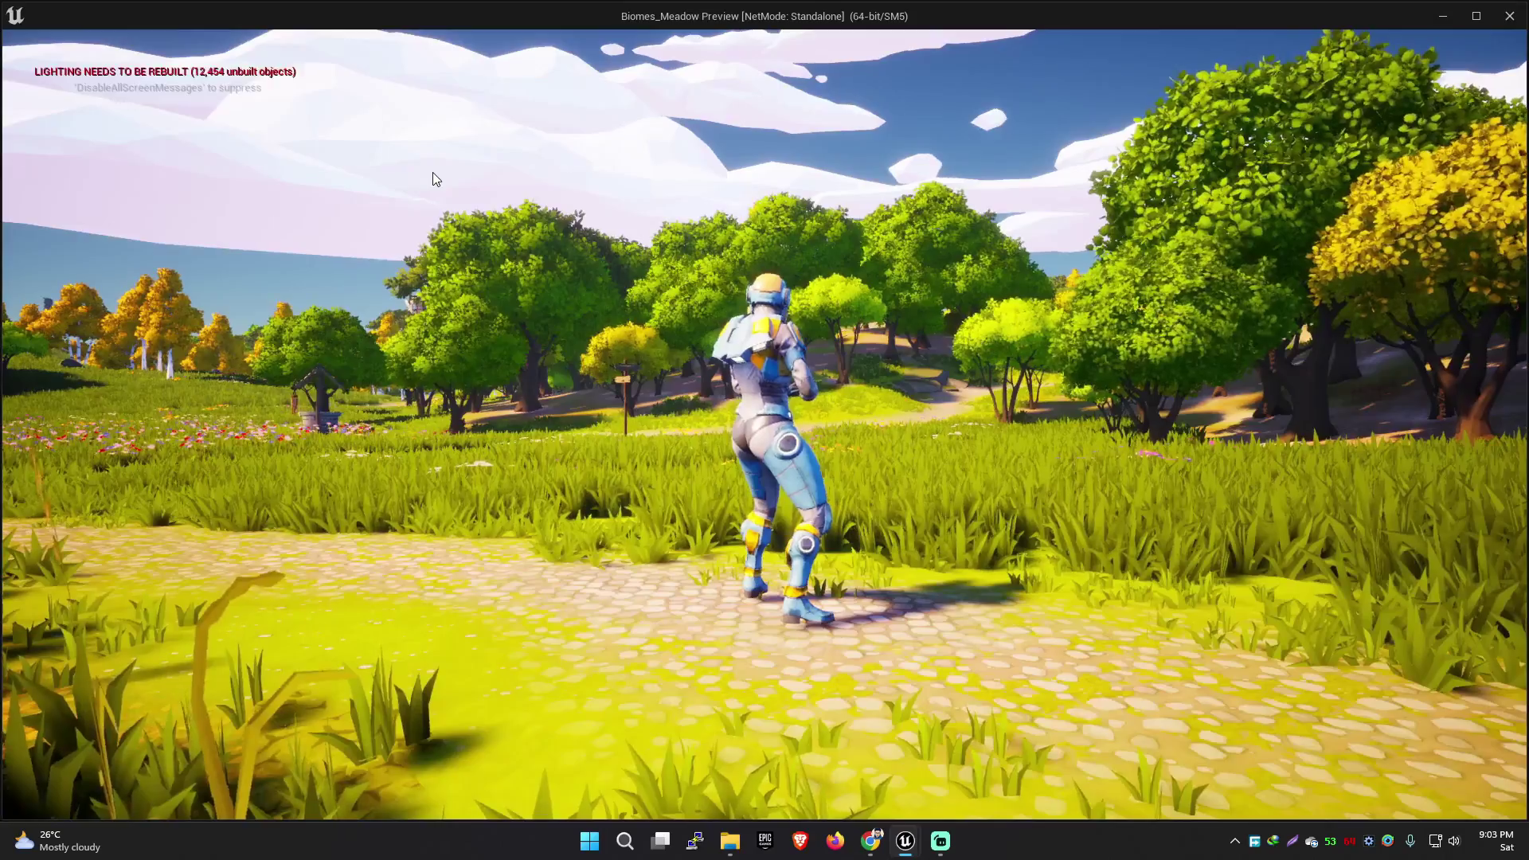
pyautogui.press('w')
pyautogui.press('space')
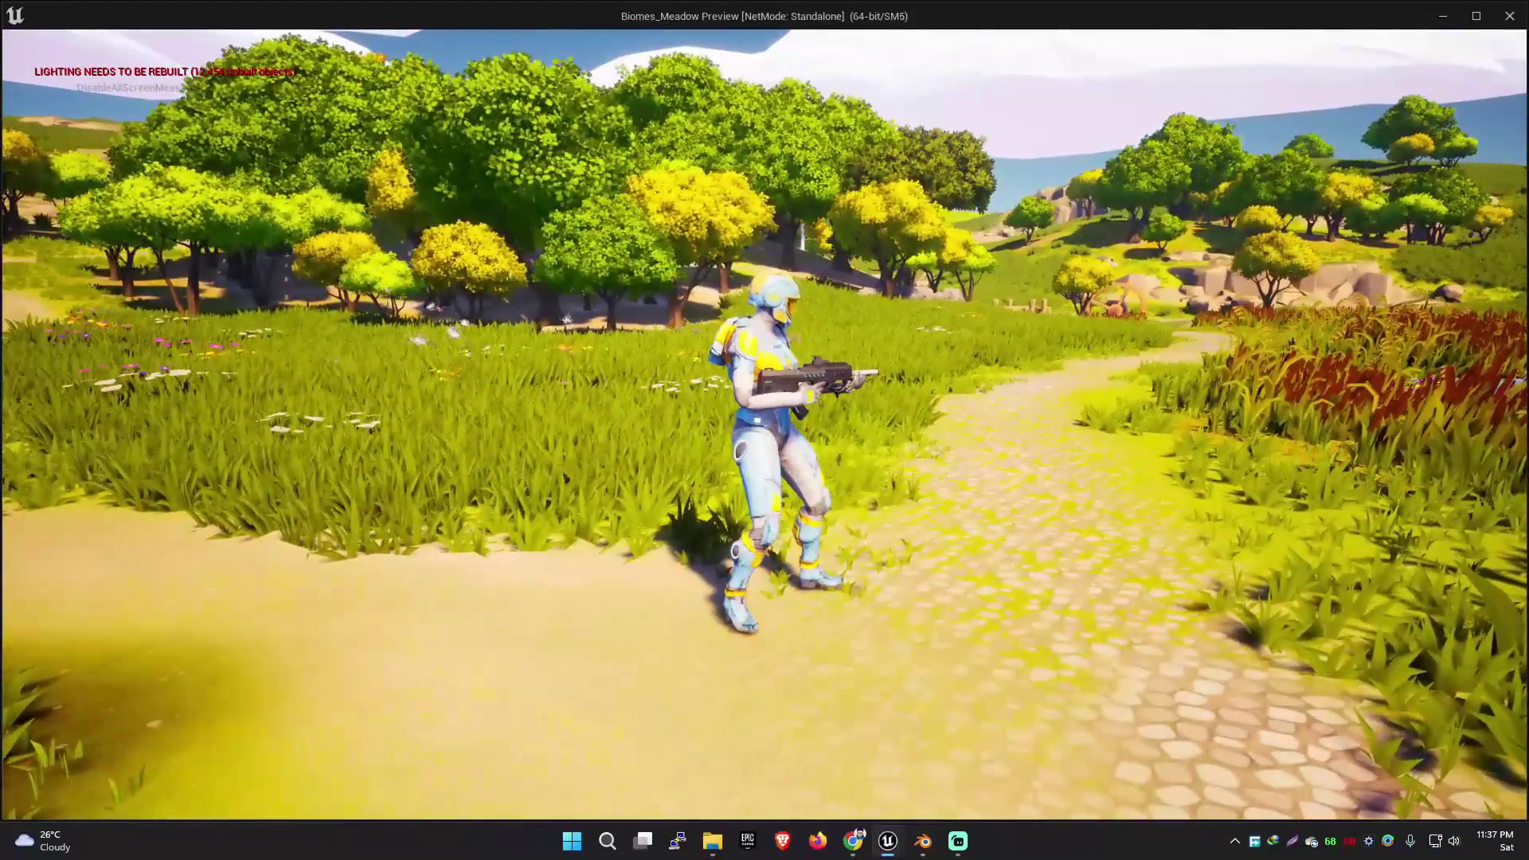
# Step: Attach gun2 to the character mesh on the RightHandThumb1 right-hand socket
pyautogui.press('Escape')
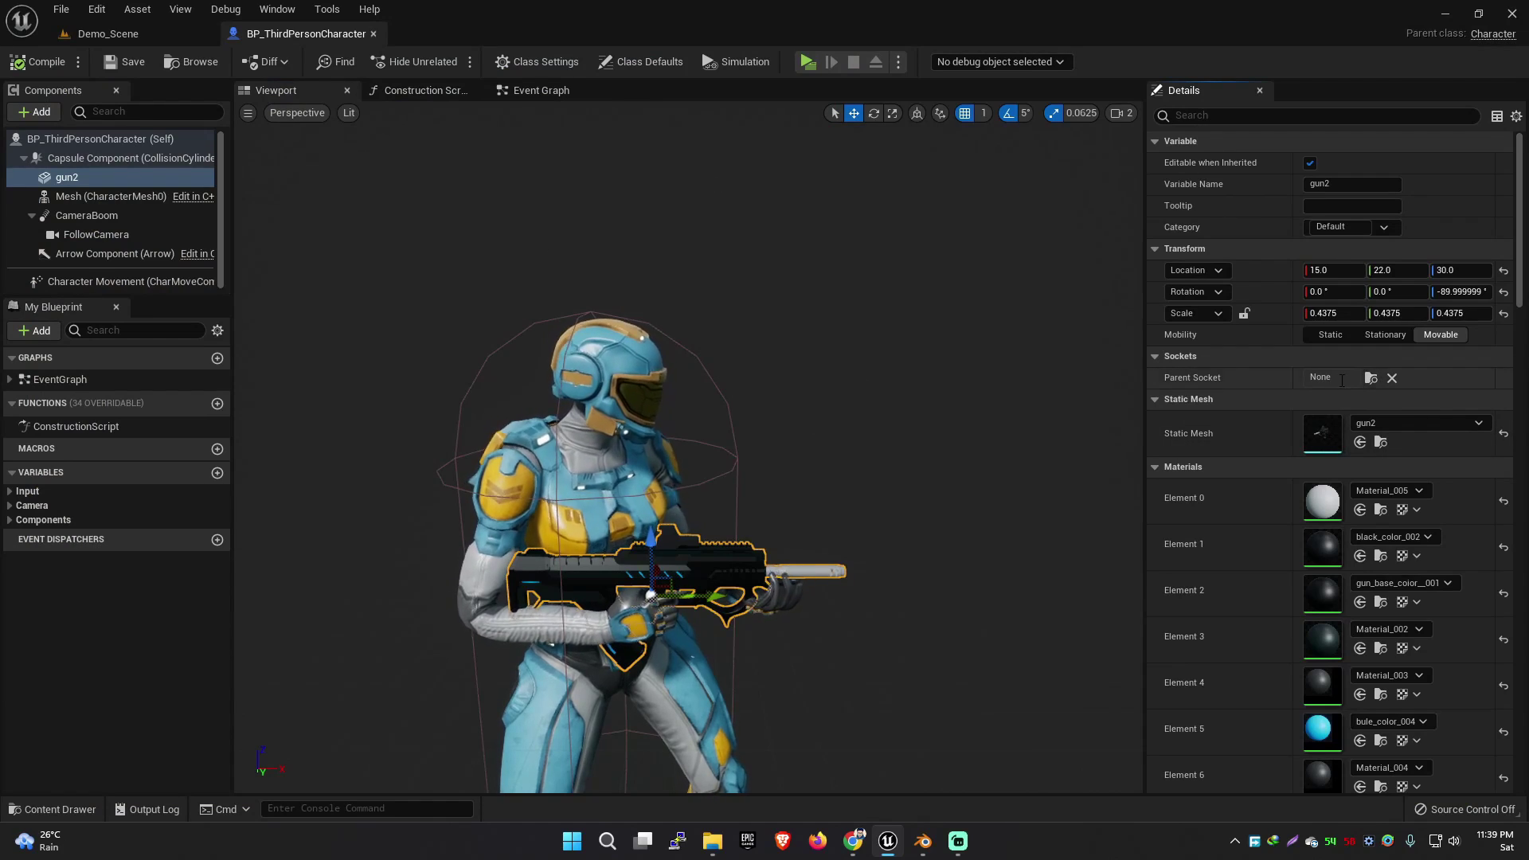
pyautogui.moveTo(67, 177); pyautogui.dragTo(90, 204)
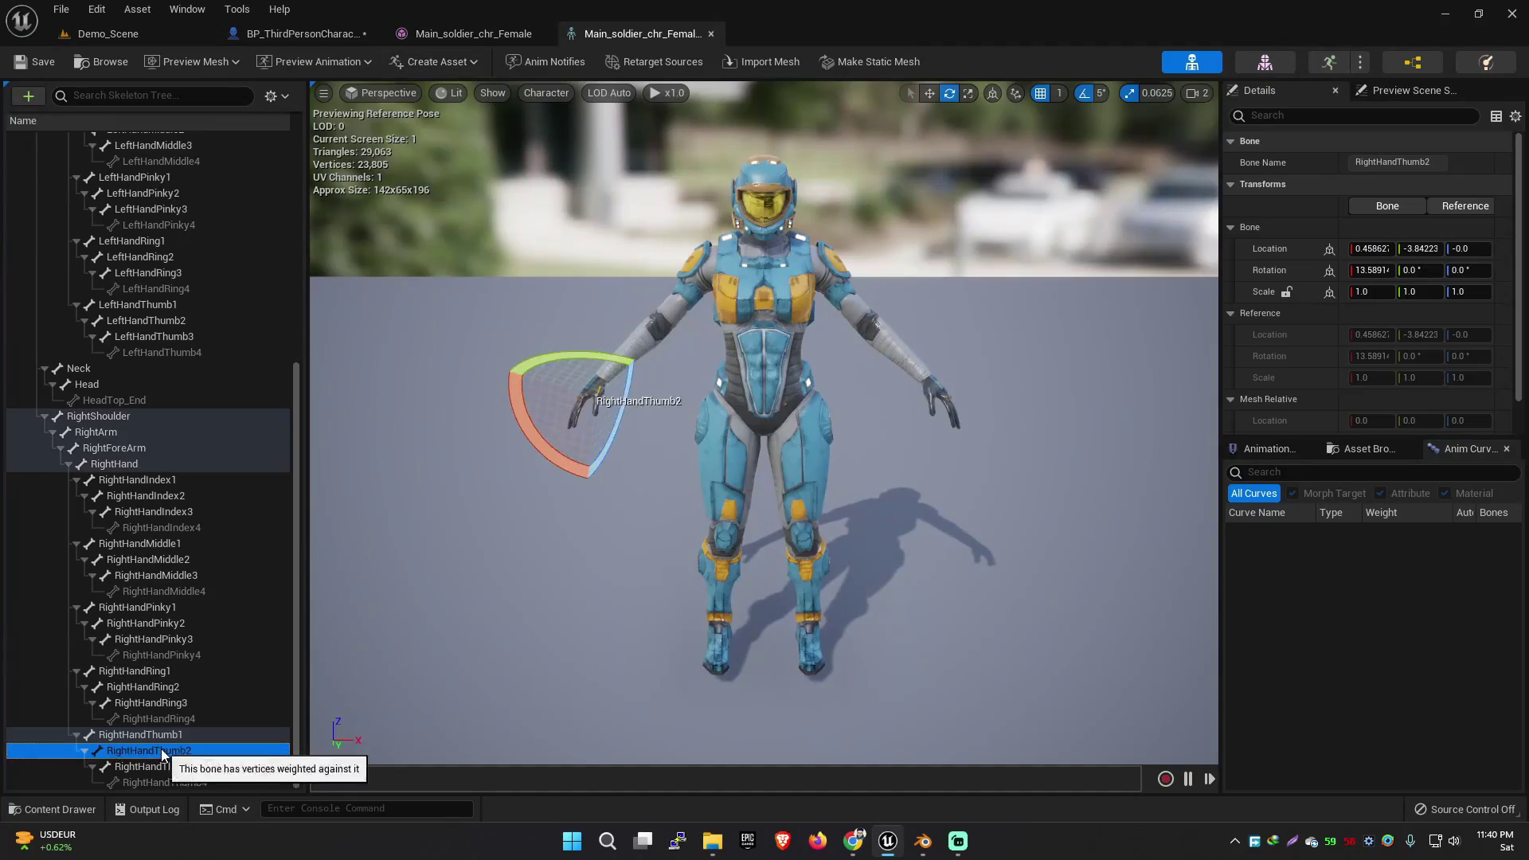
pyautogui.doubleClick(191, 767)
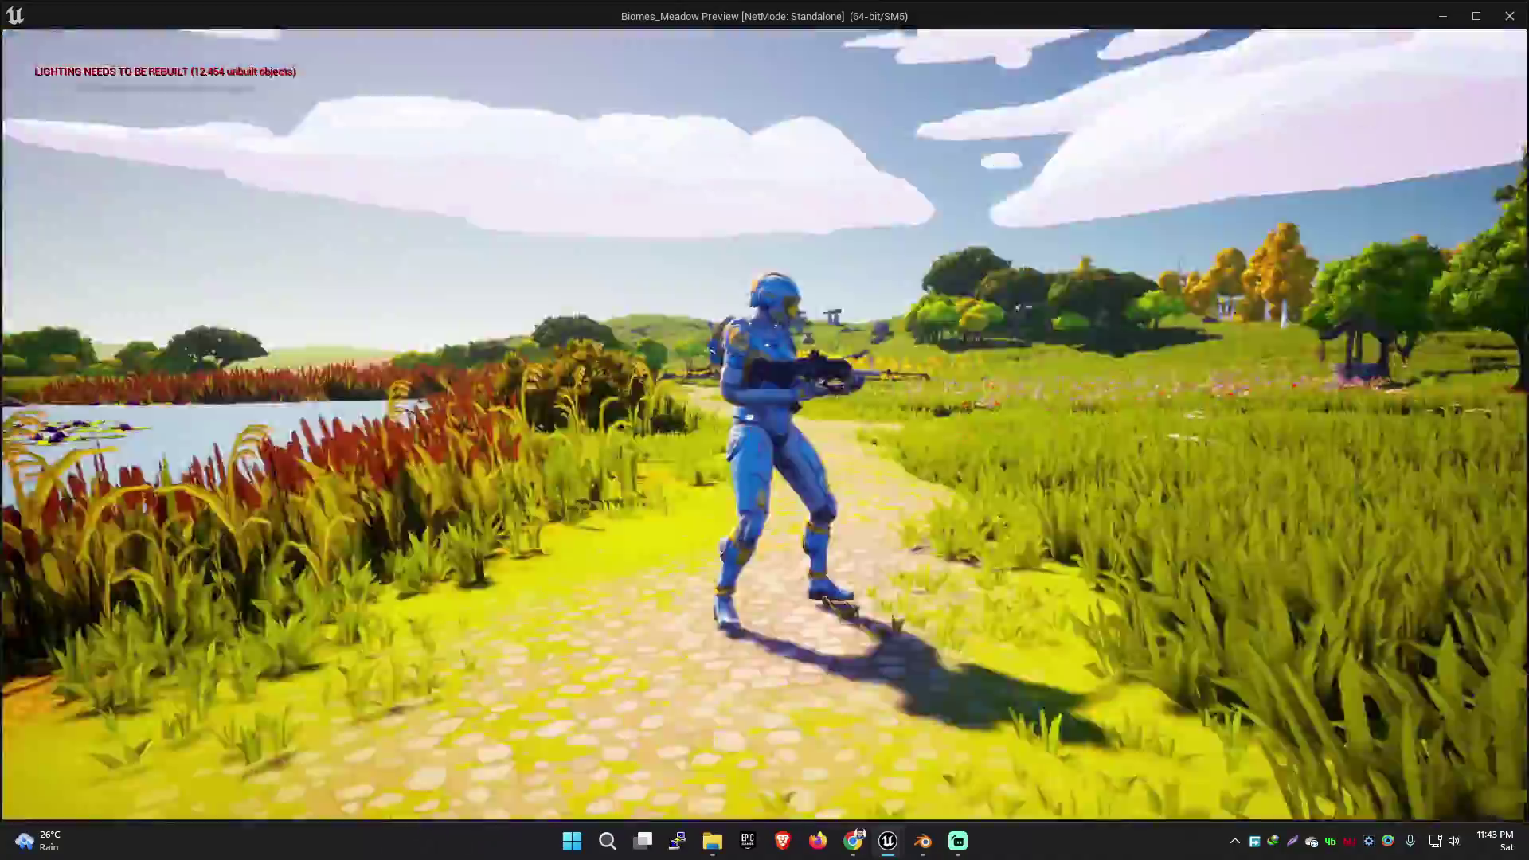
# Step: Test-run the armed soldier down the path into the meadow
pyautogui.press('w')
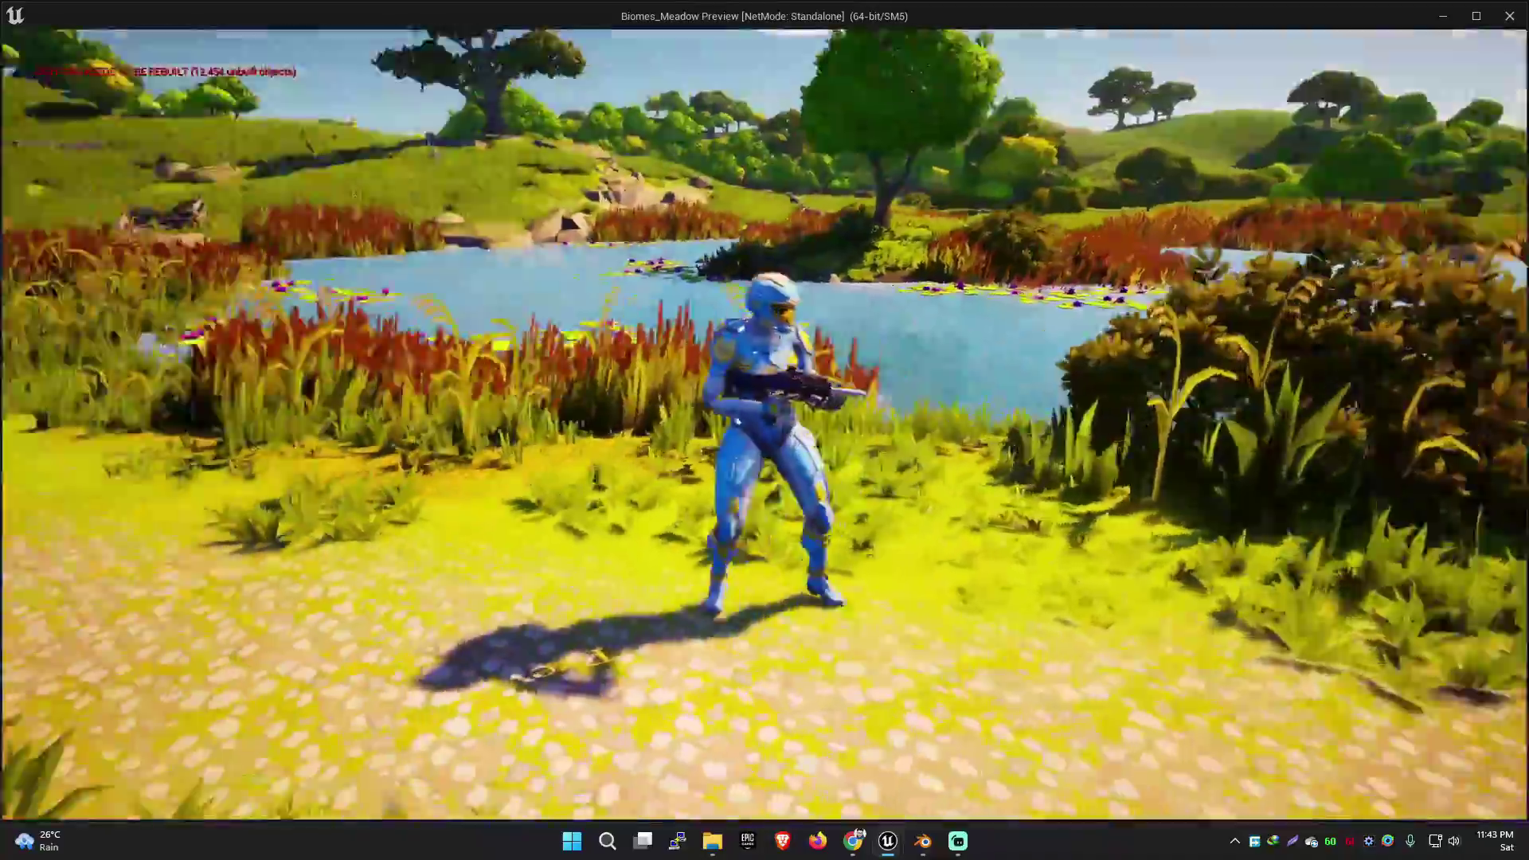
pyautogui.press('w')
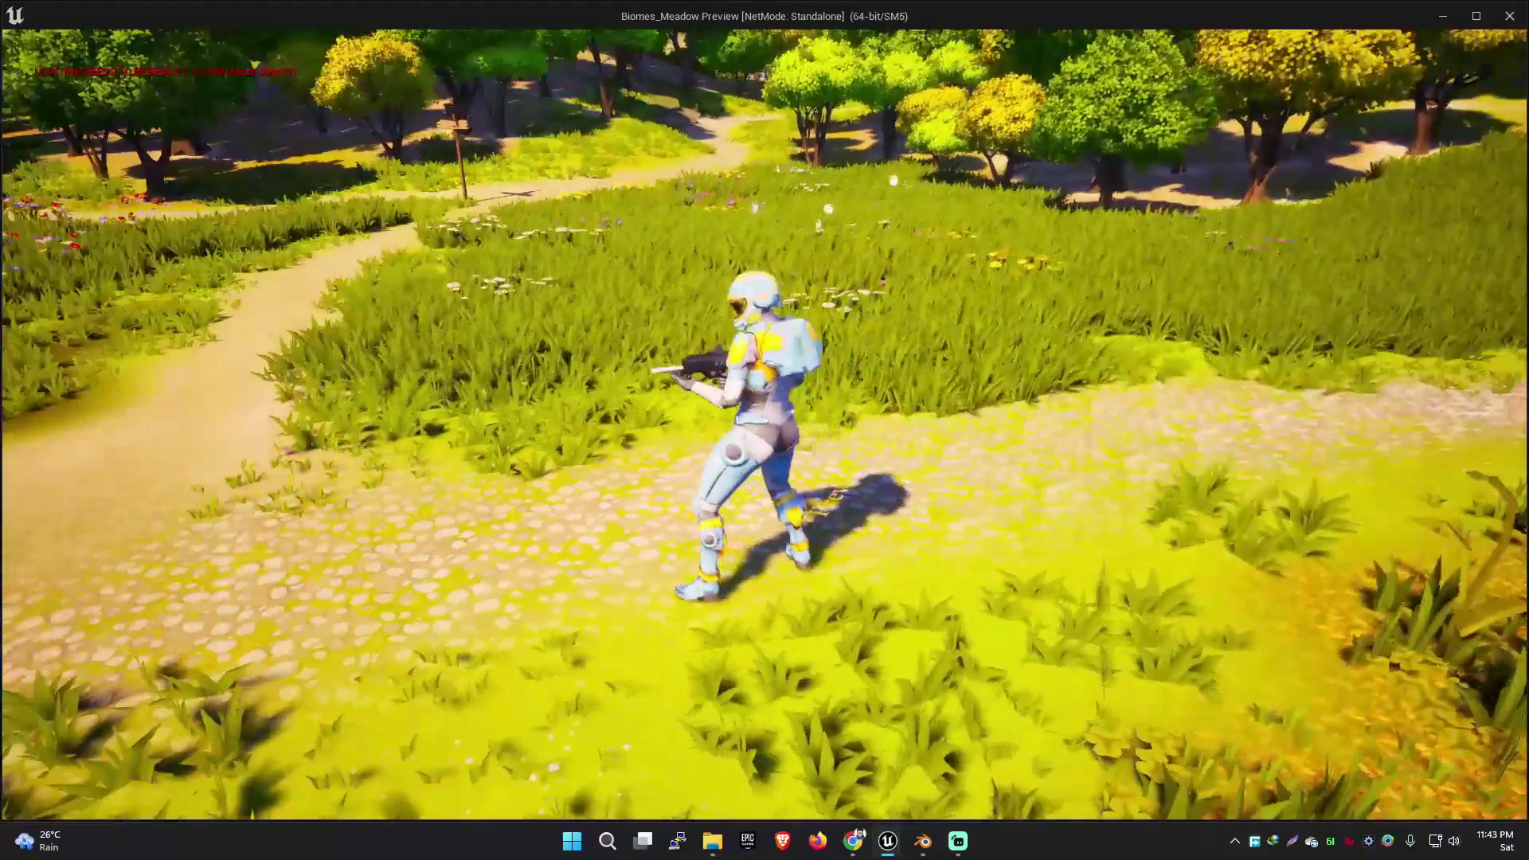
pyautogui.press('Escape')
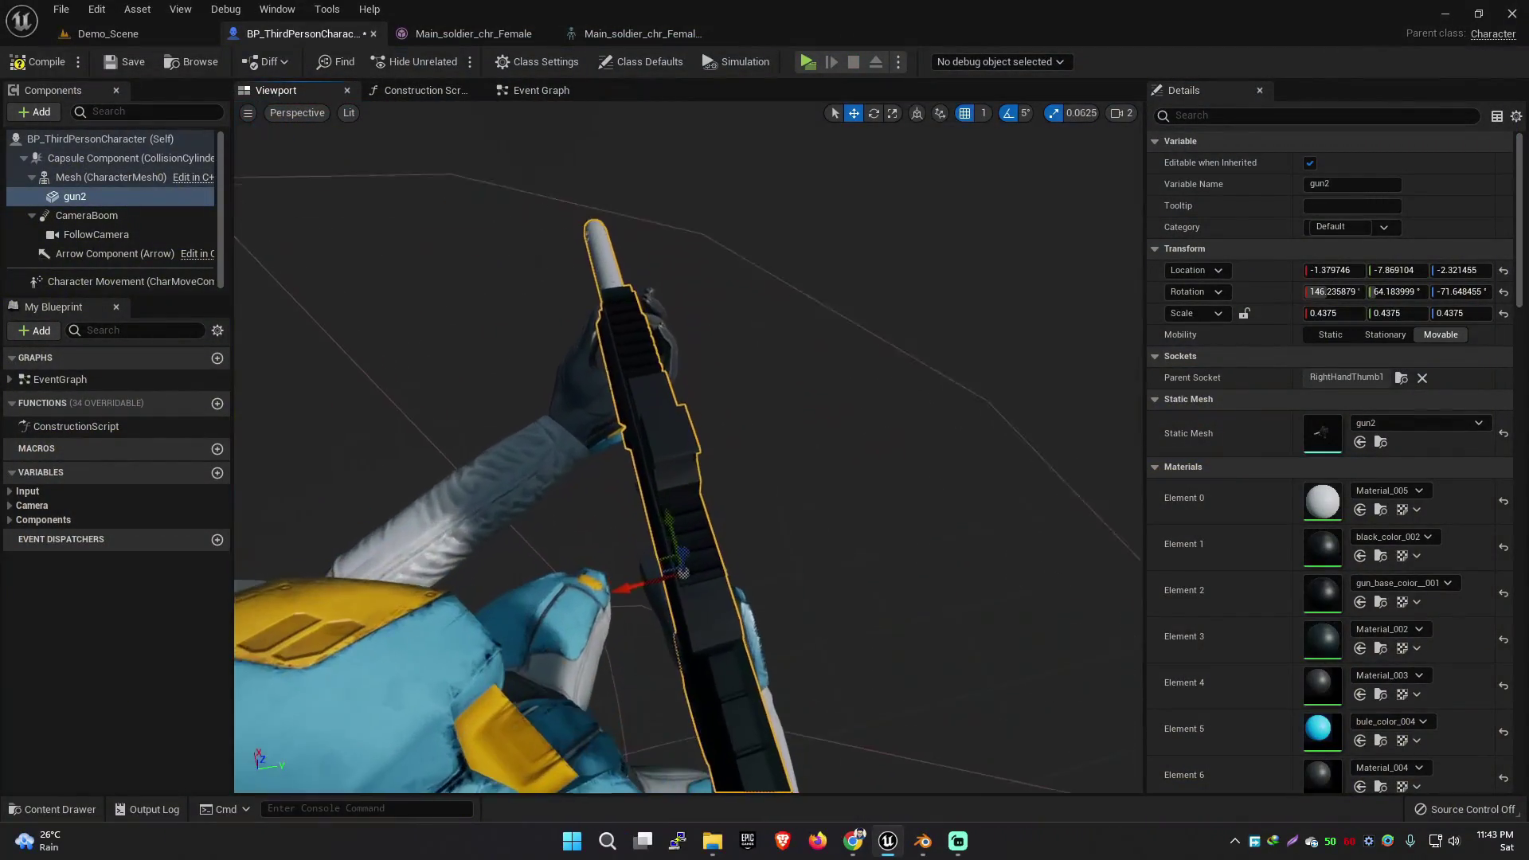
# Step: Save BP_ThirdPersonCharacter and launch another test play with Alt+P
pyautogui.scroll(5, 574, 415)
pyautogui.hotkey('ctrl', 's')
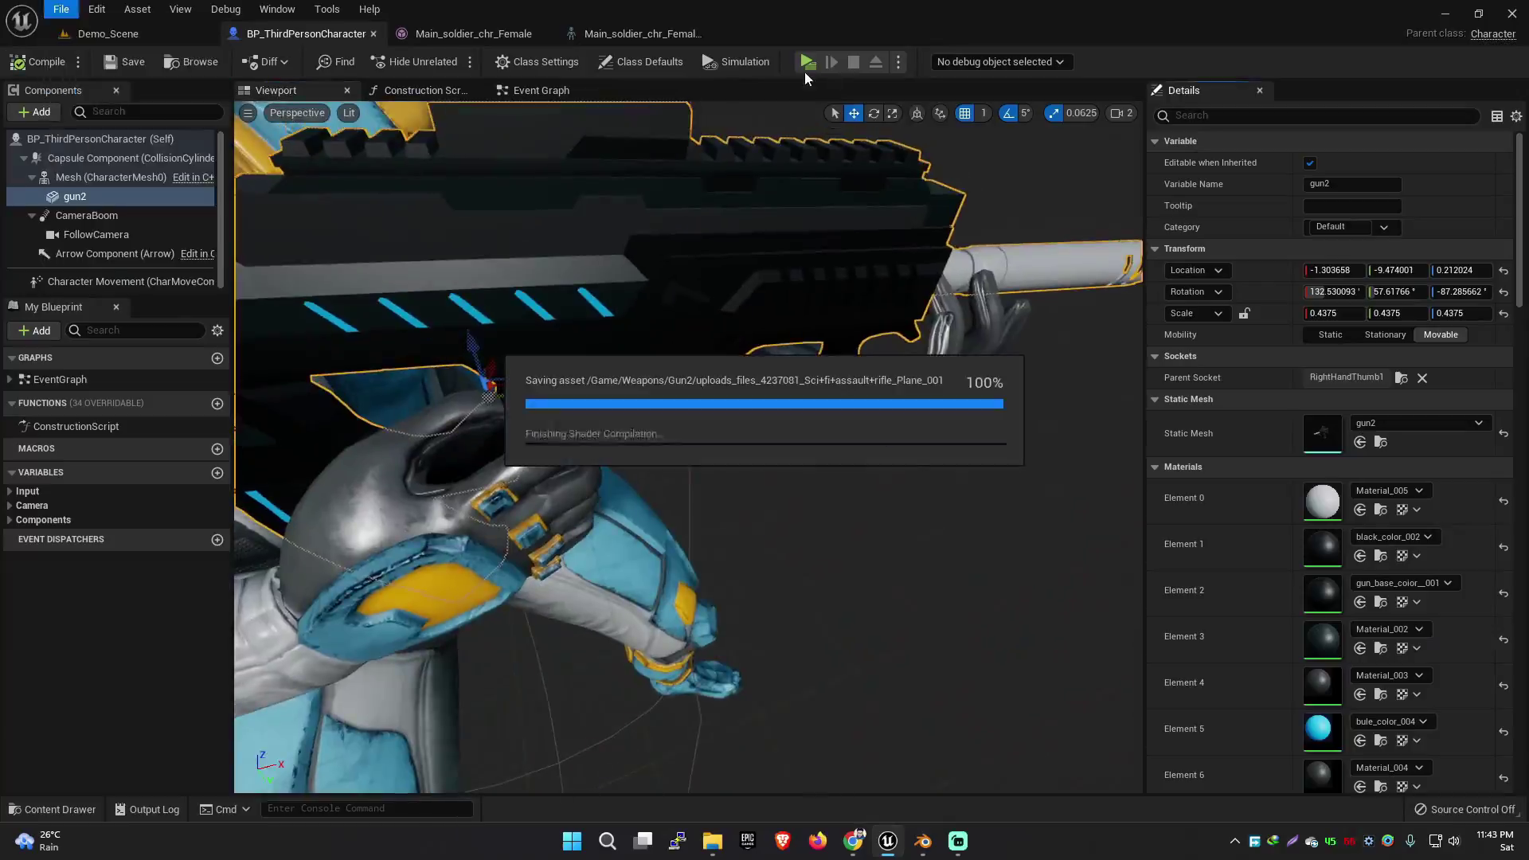
pyautogui.hotkey('alt', 'p')
# Step: Relaunch the meadow standalone and run the soldier toward the lake and cart, jumping the fence
pyautogui.press('Escape')
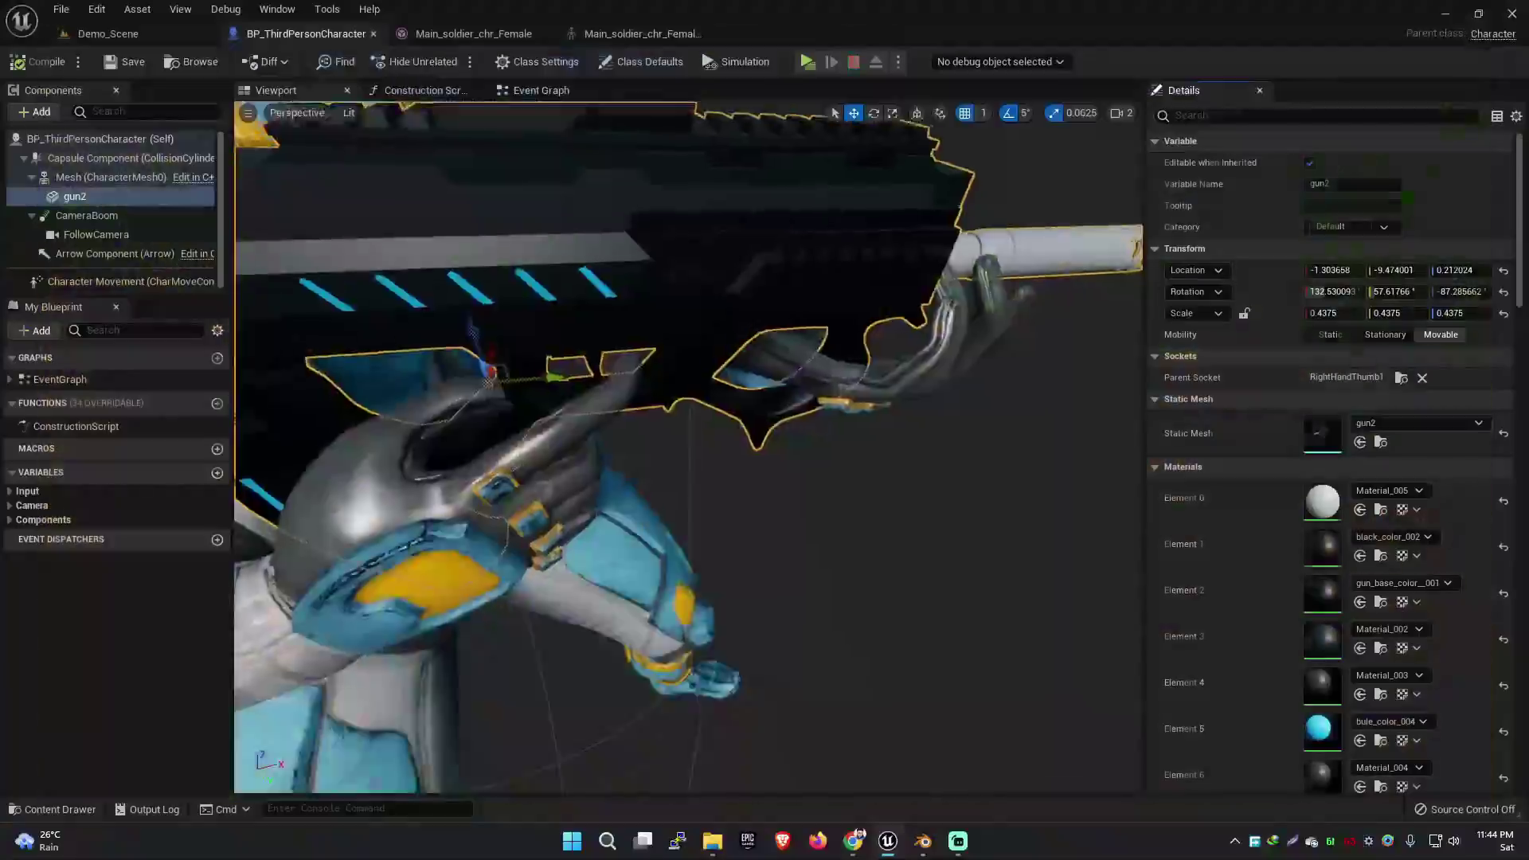
pyautogui.hotkey('alt', 'p')
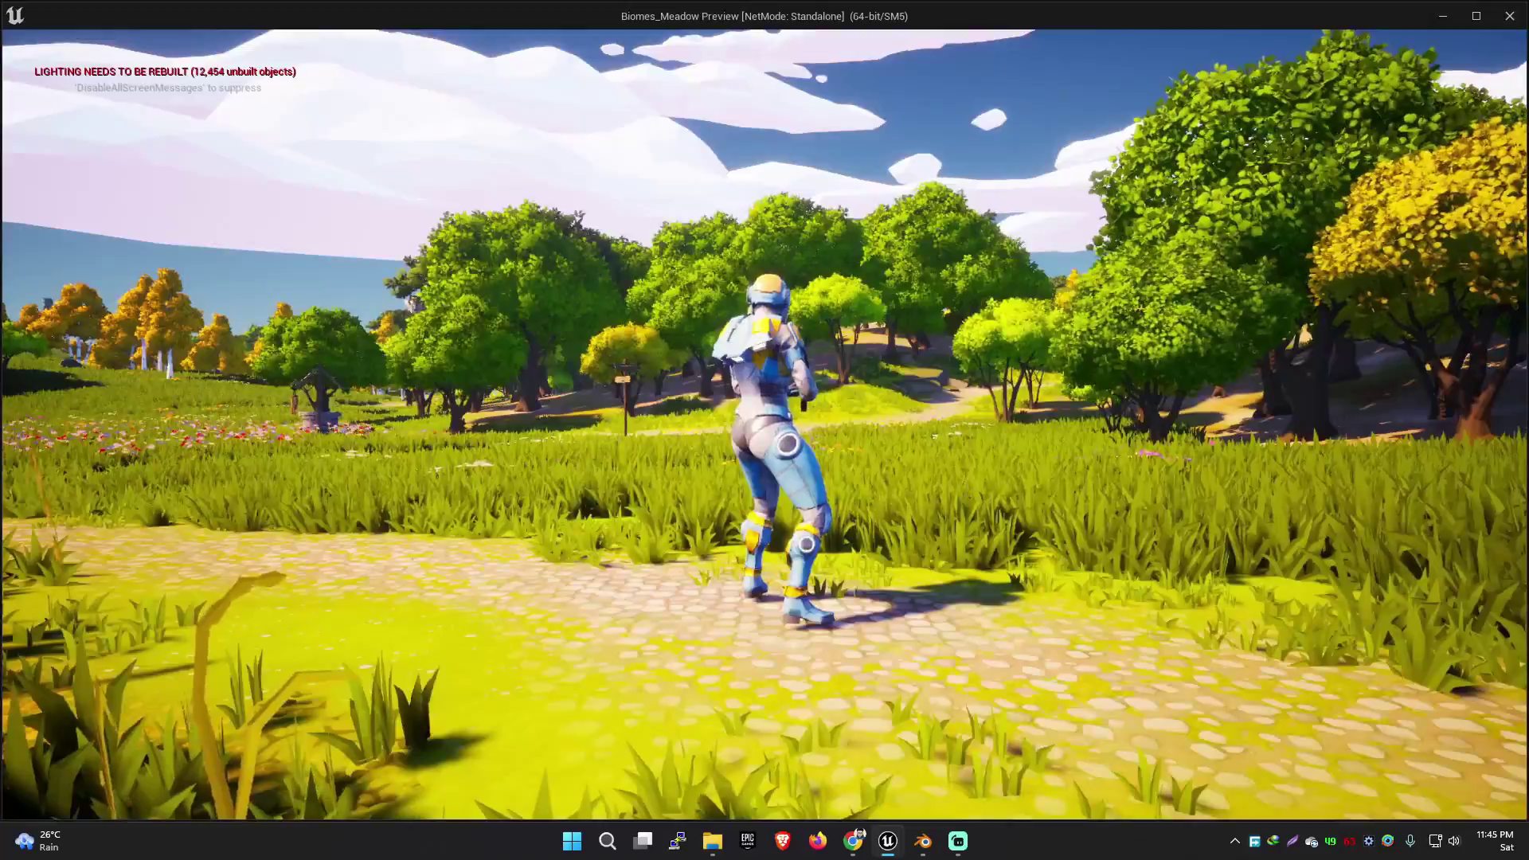
pyautogui.press('w')
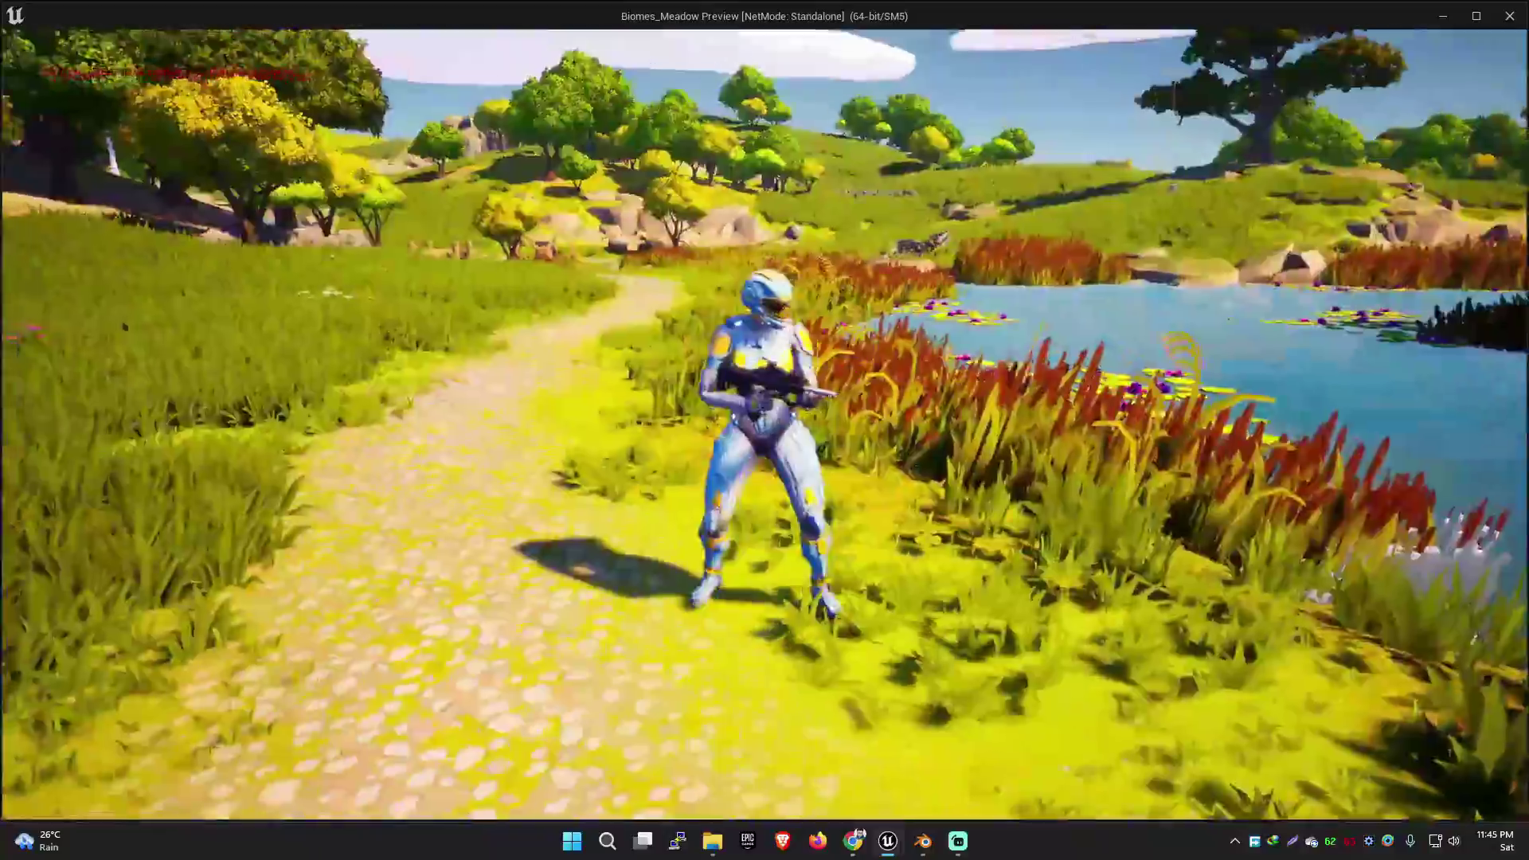
pyautogui.press('d')
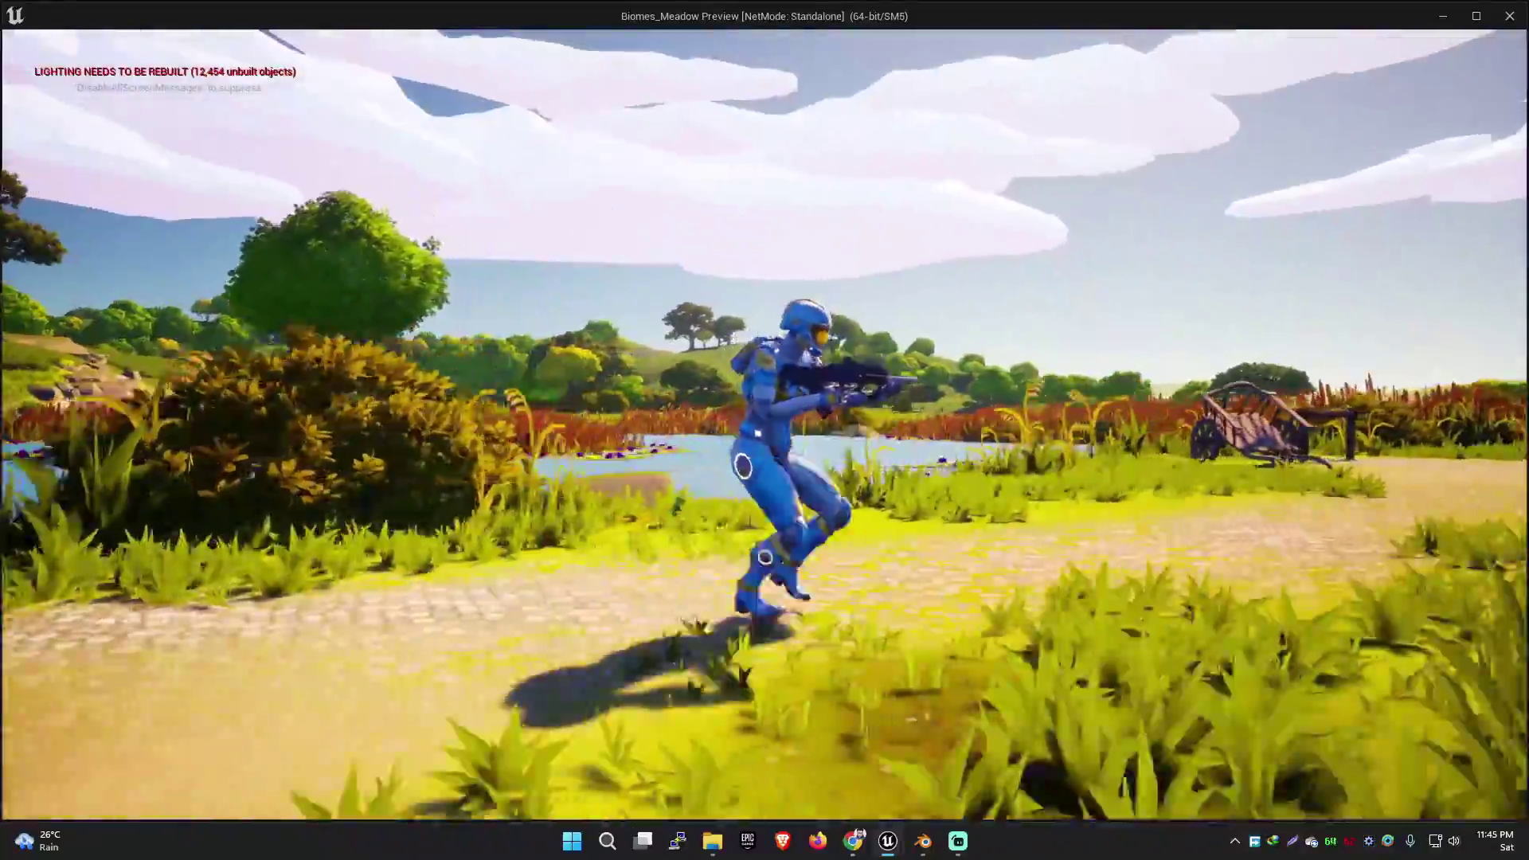
pyautogui.press('w')
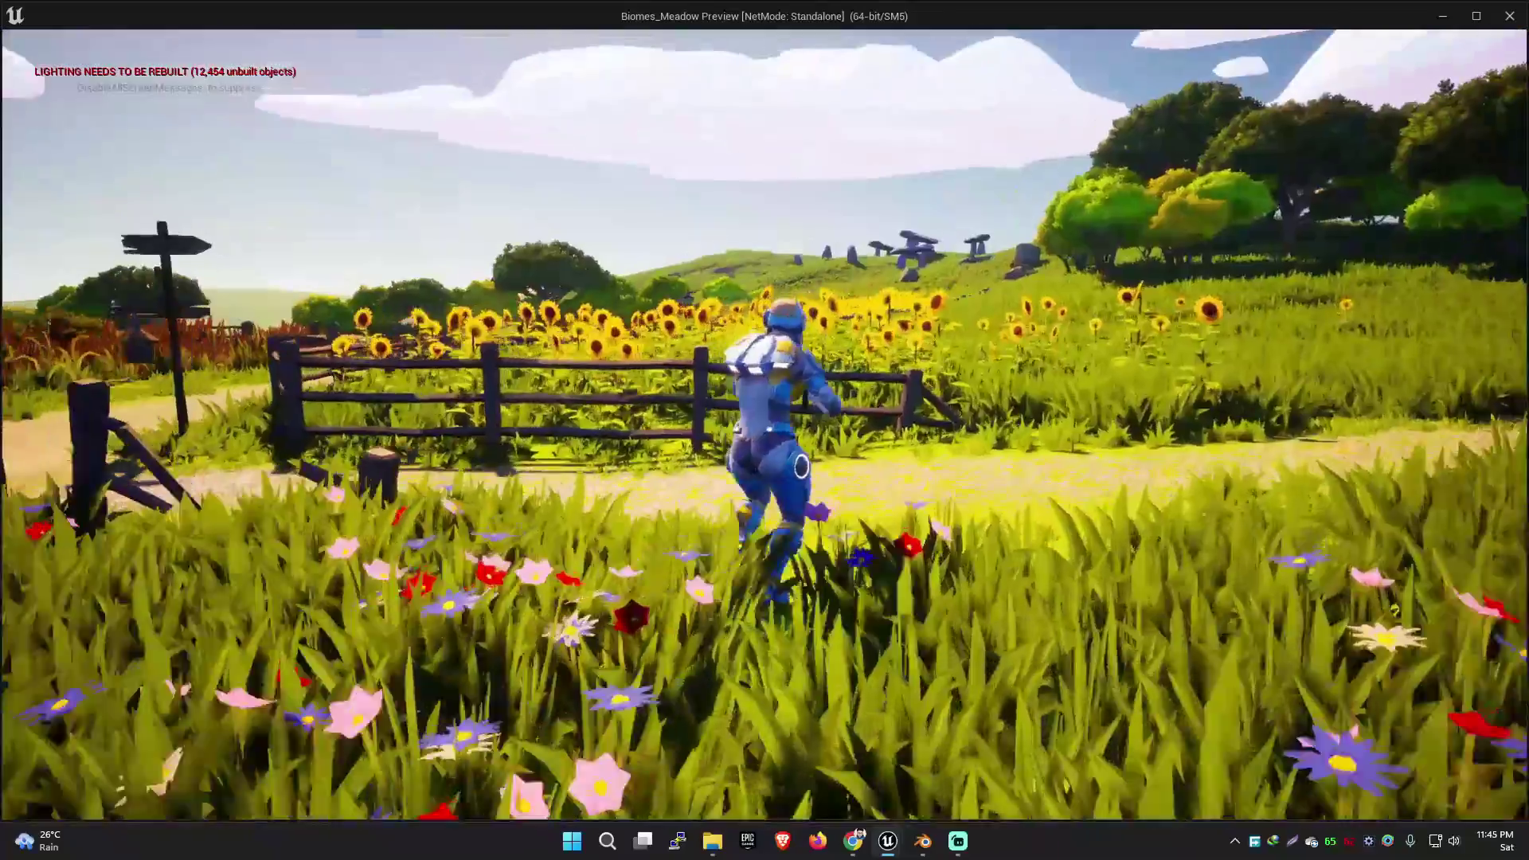
pyautogui.press('space')
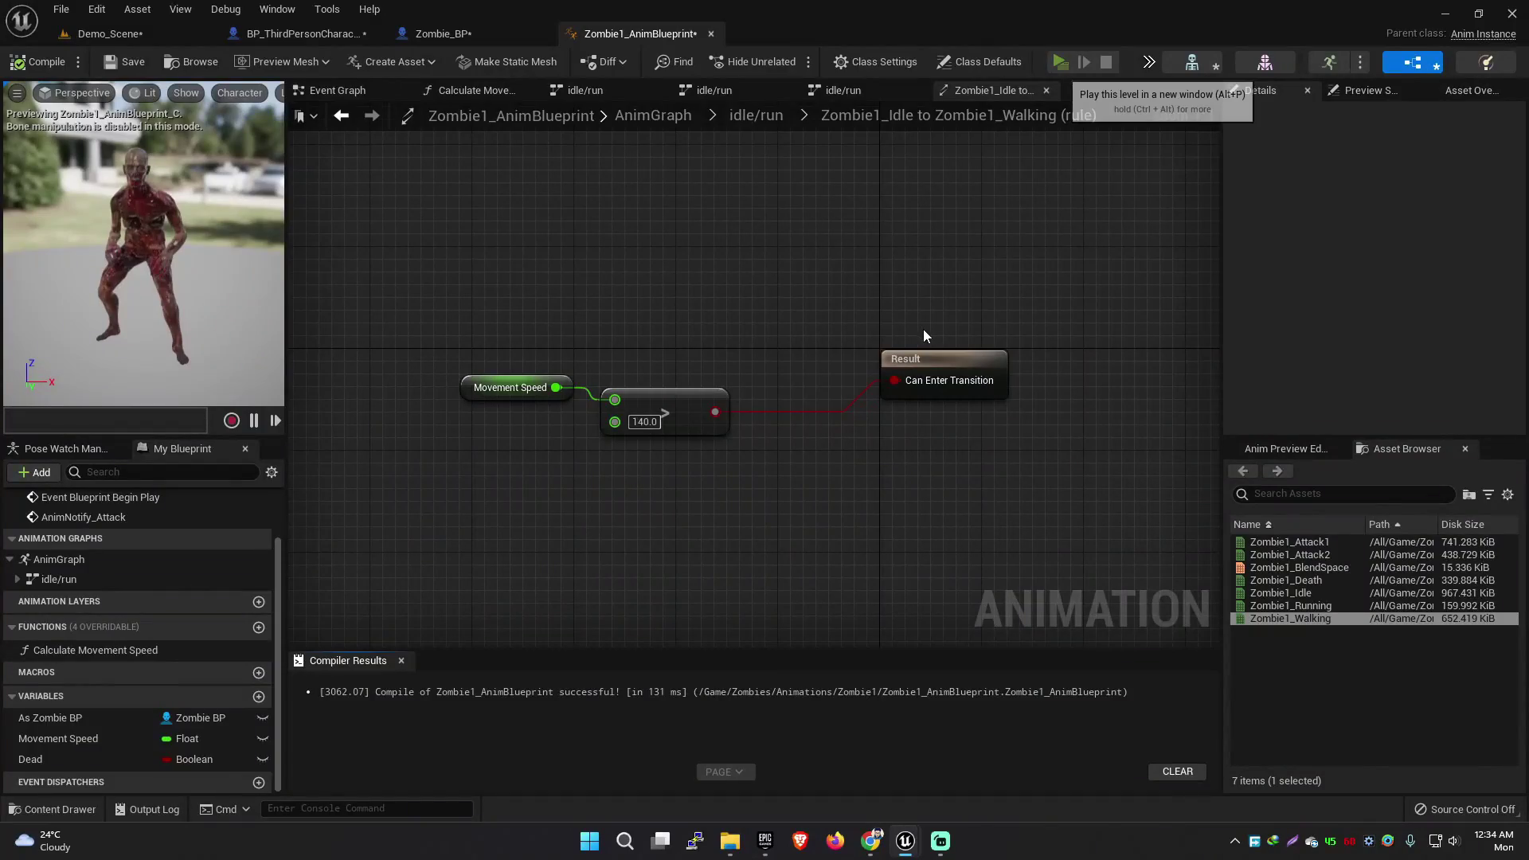
# Step: Run the soldier past the pond and along the path to the fence, toward a zombie
pyautogui.press('w')
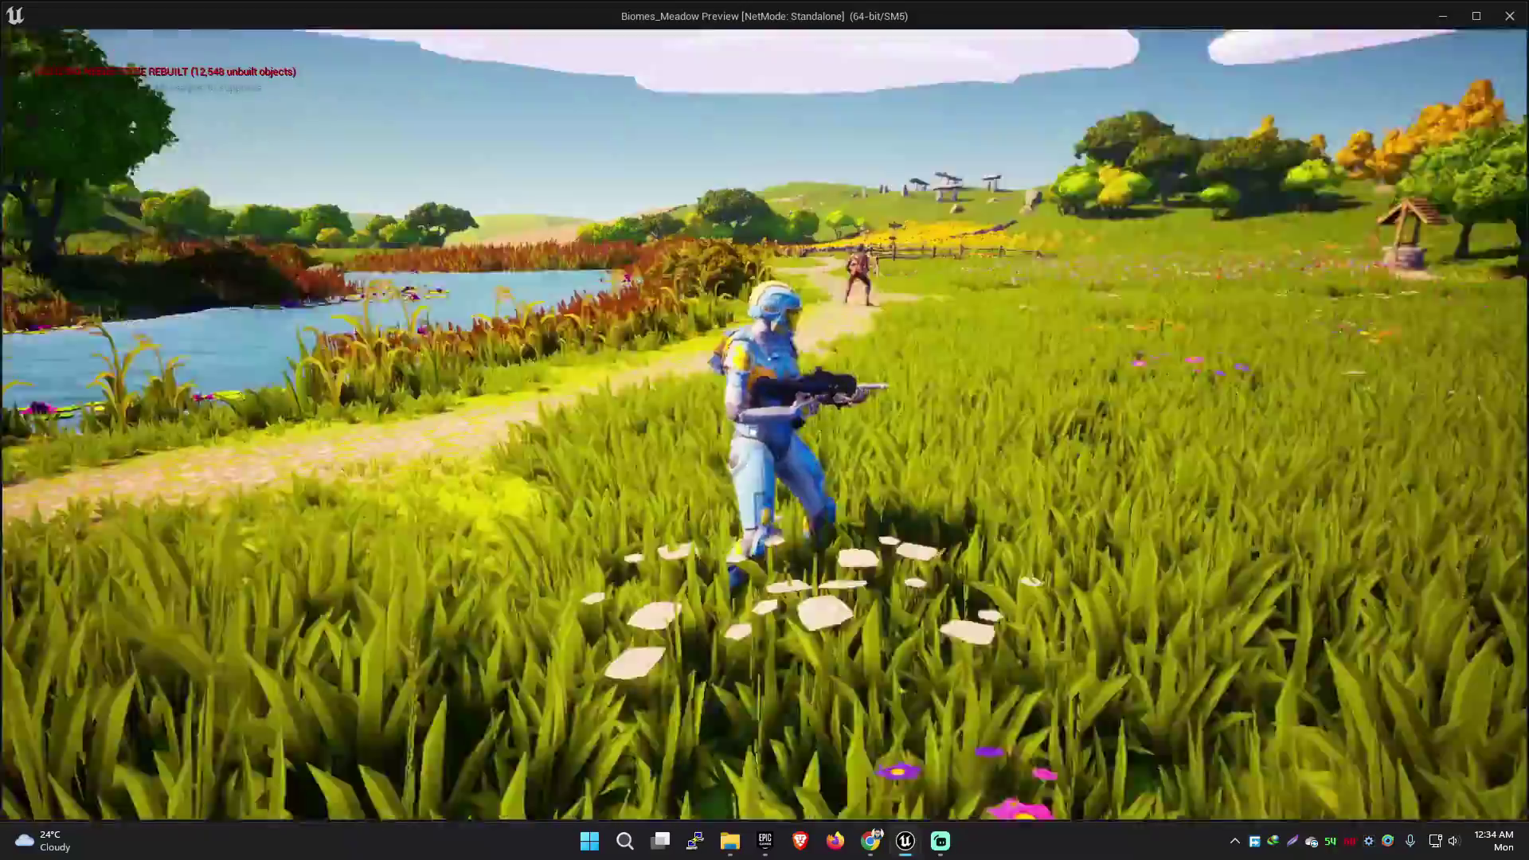
pyautogui.press('1')
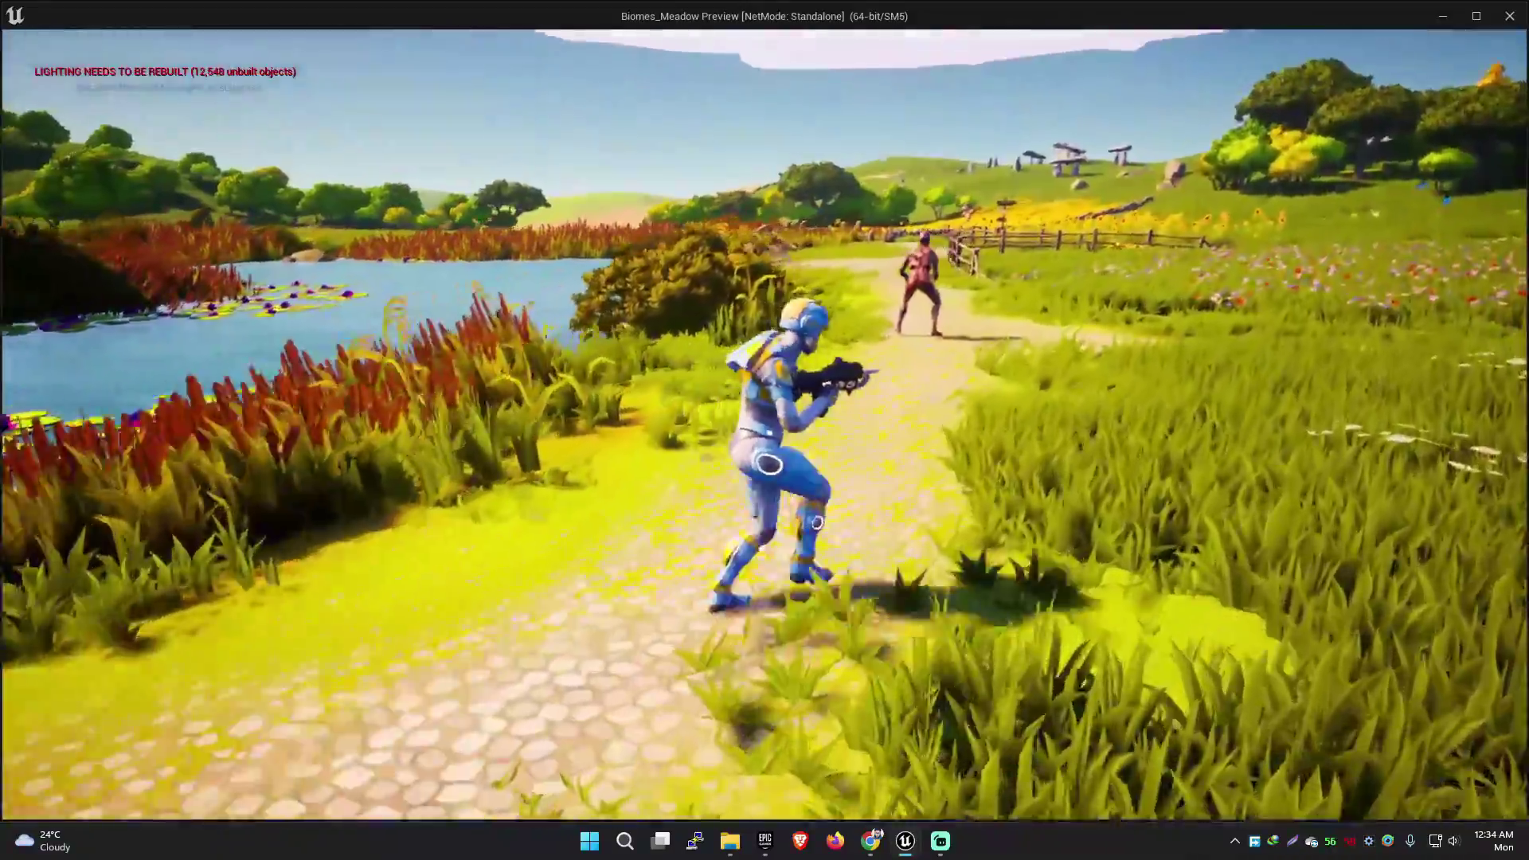
pyautogui.press('s')
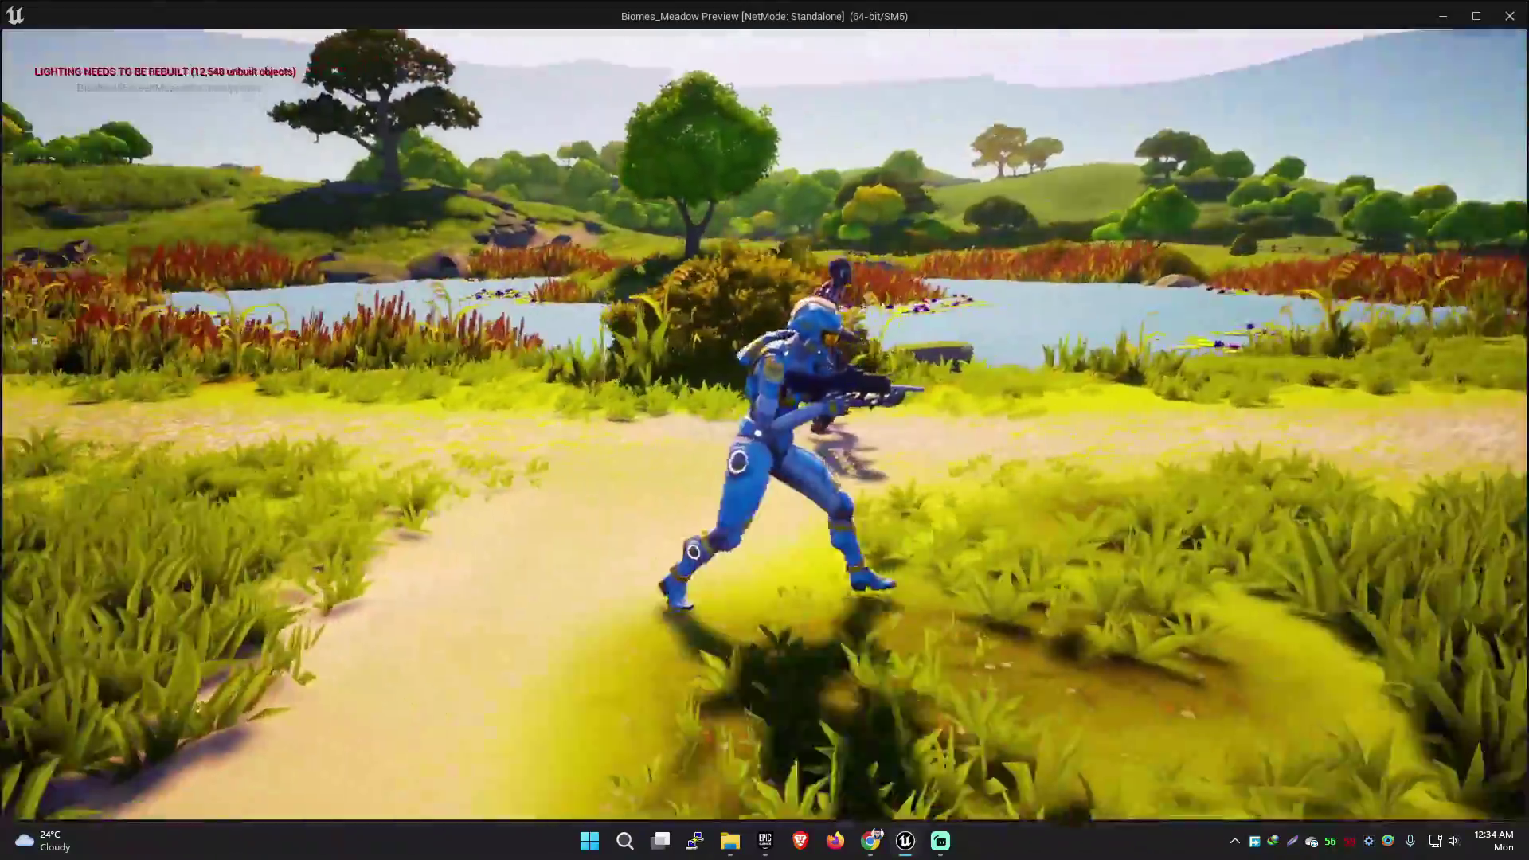
pyautogui.press('w')
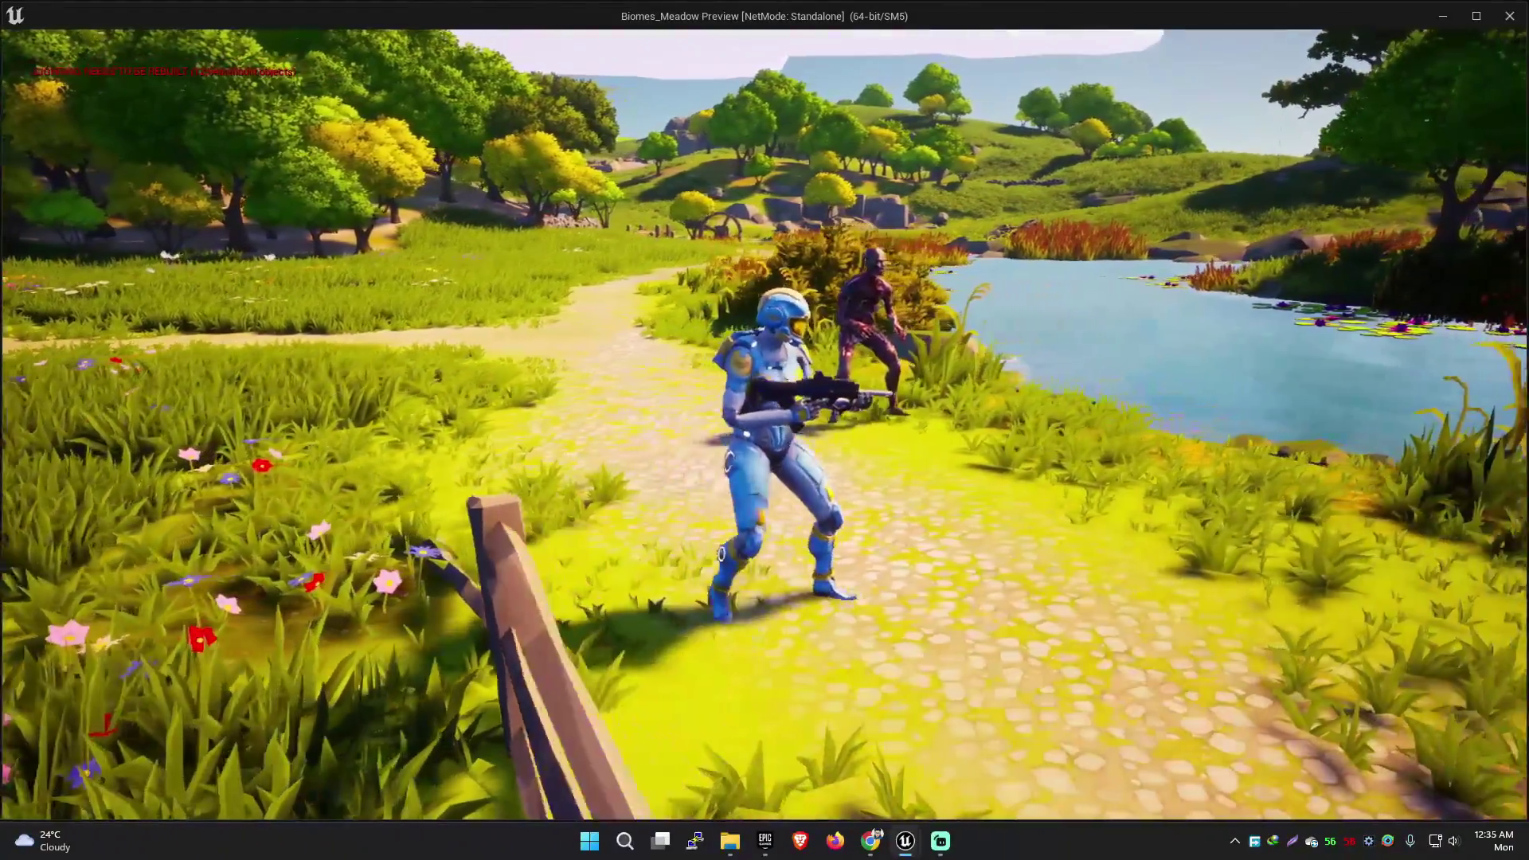
pyautogui.press('w')
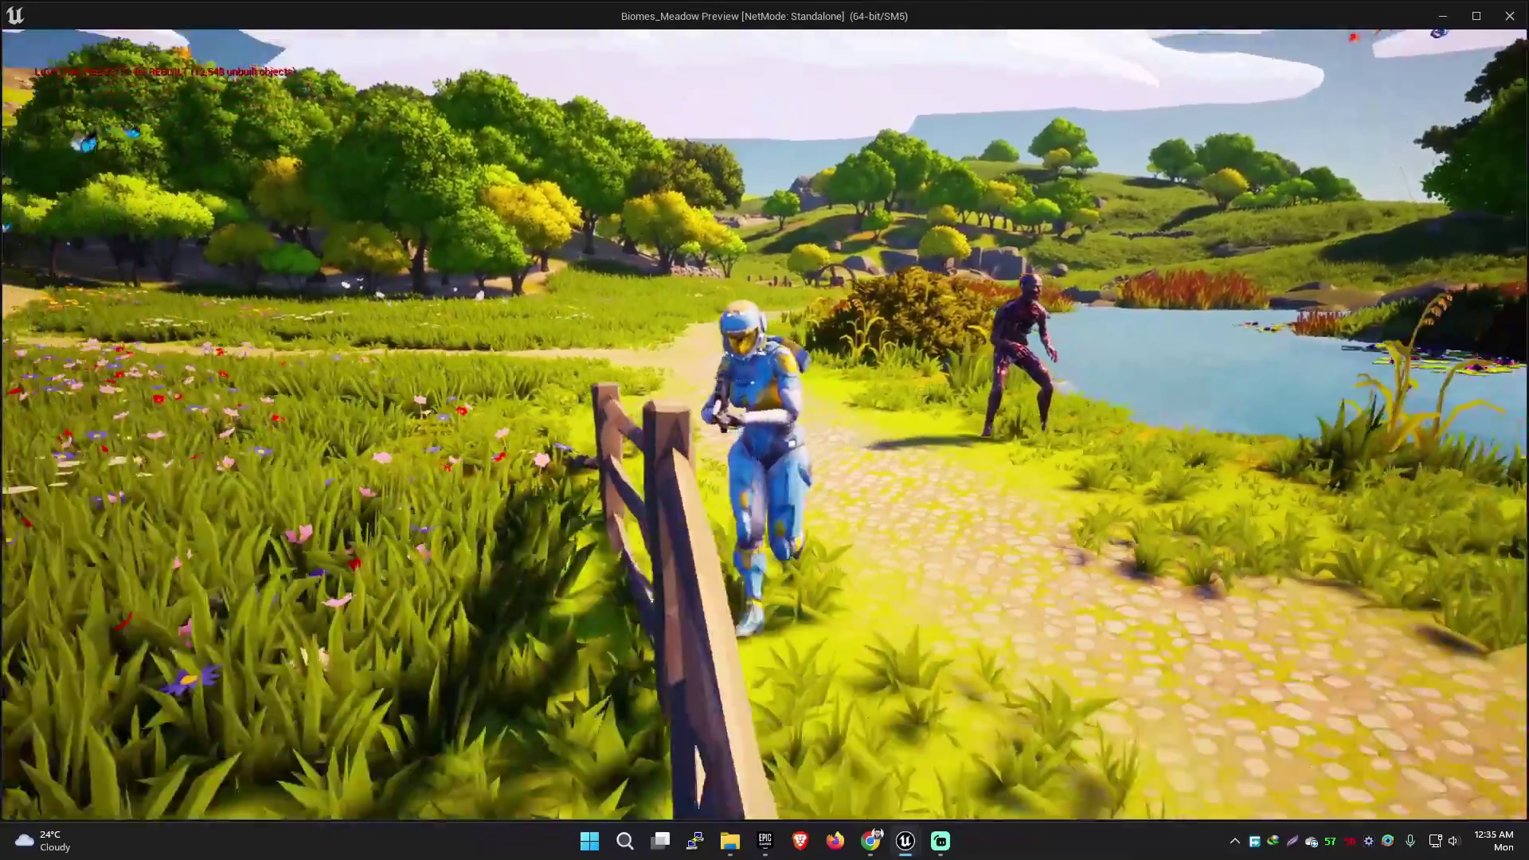
pyautogui.press('w')
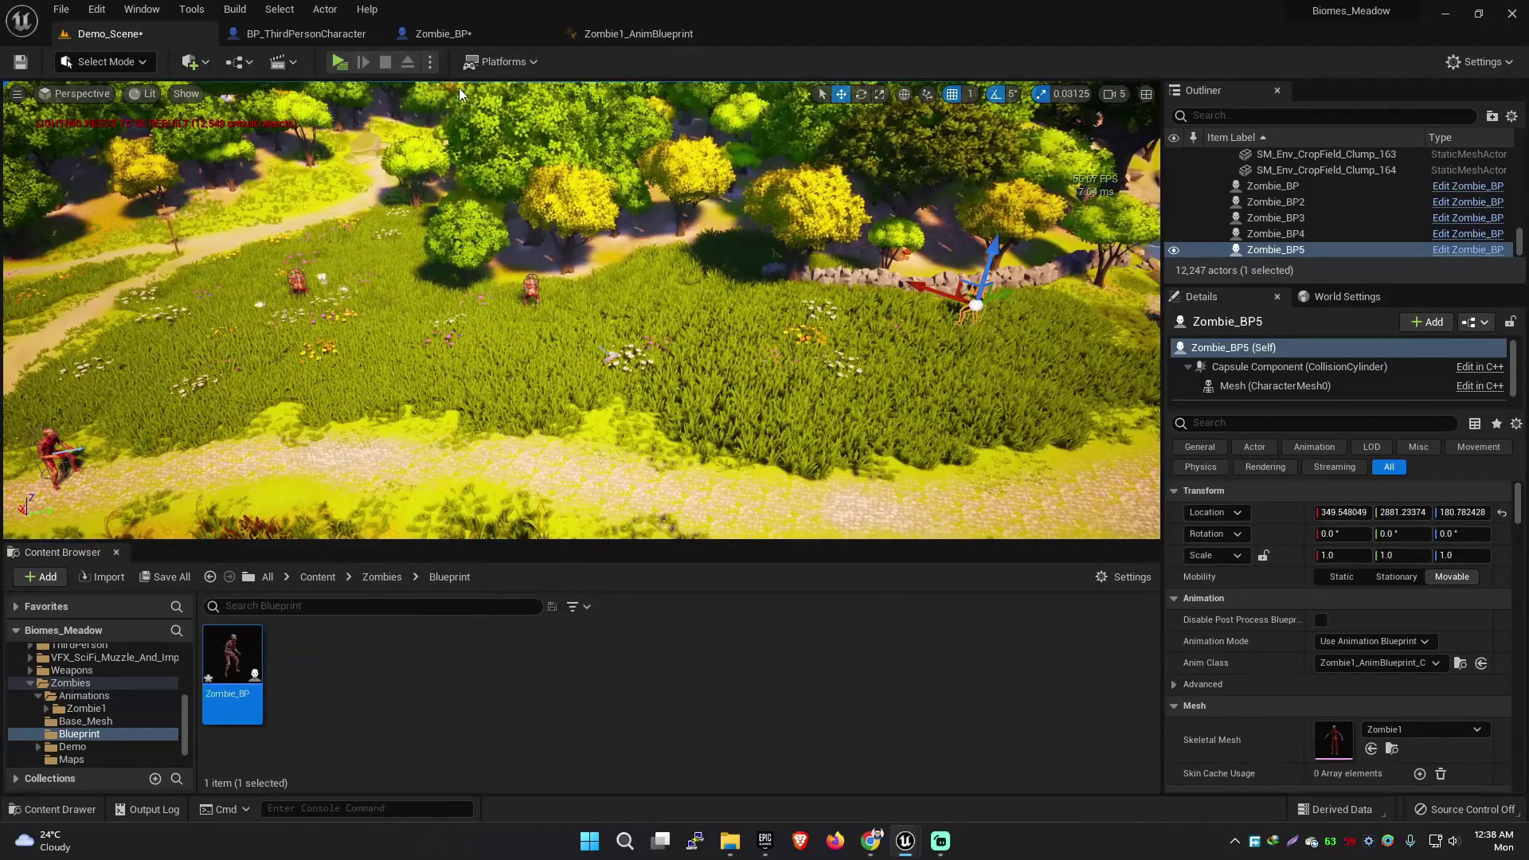
# Step: Play the level in its own window (Alt+P) and run the soldier through the grass toward a zombie
pyautogui.hotkey('alt', 'p')
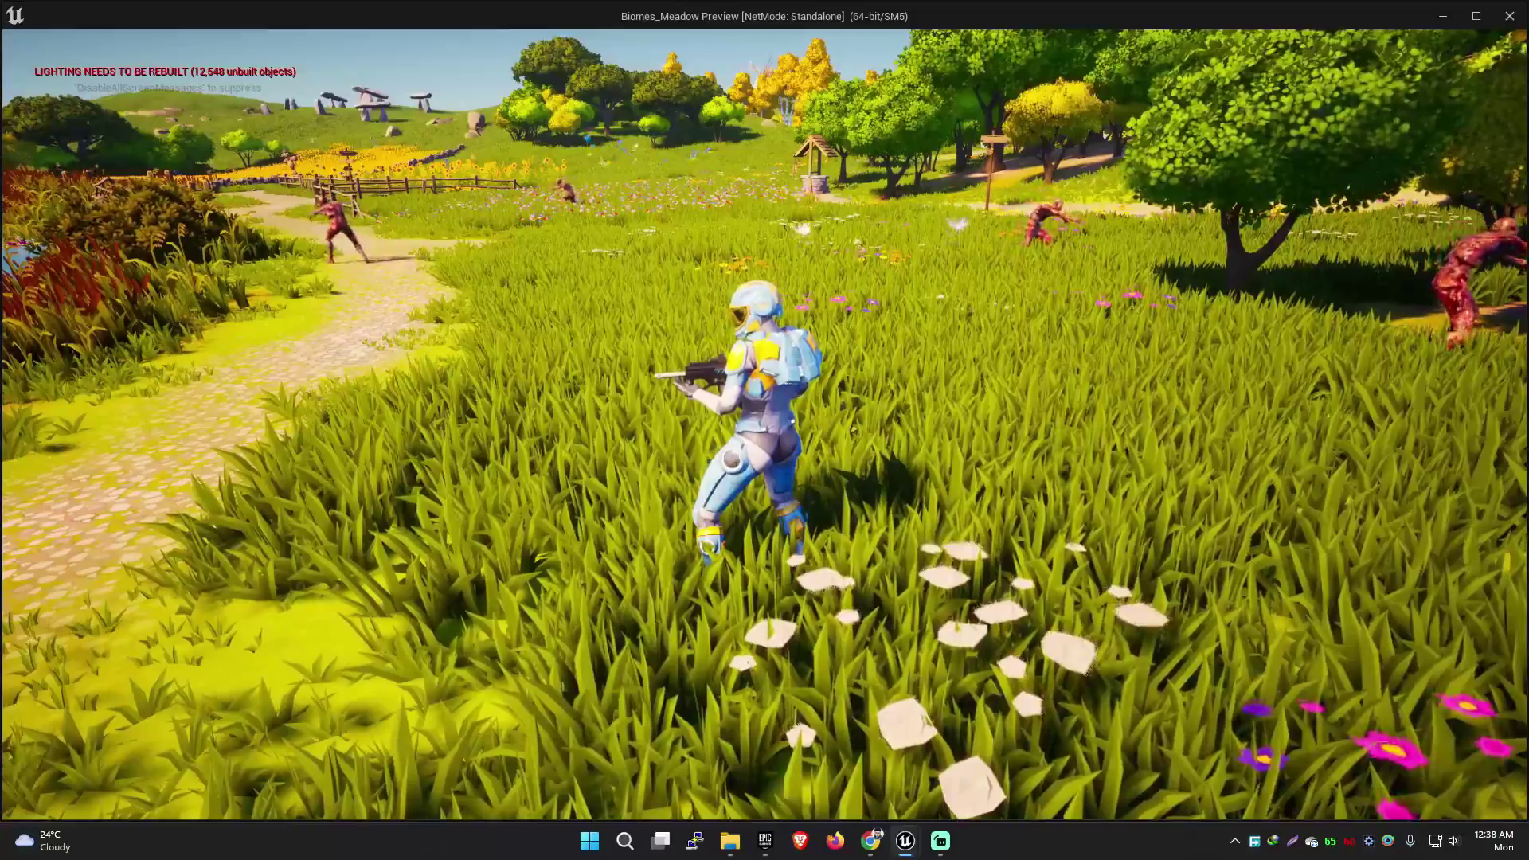
pyautogui.press('w')
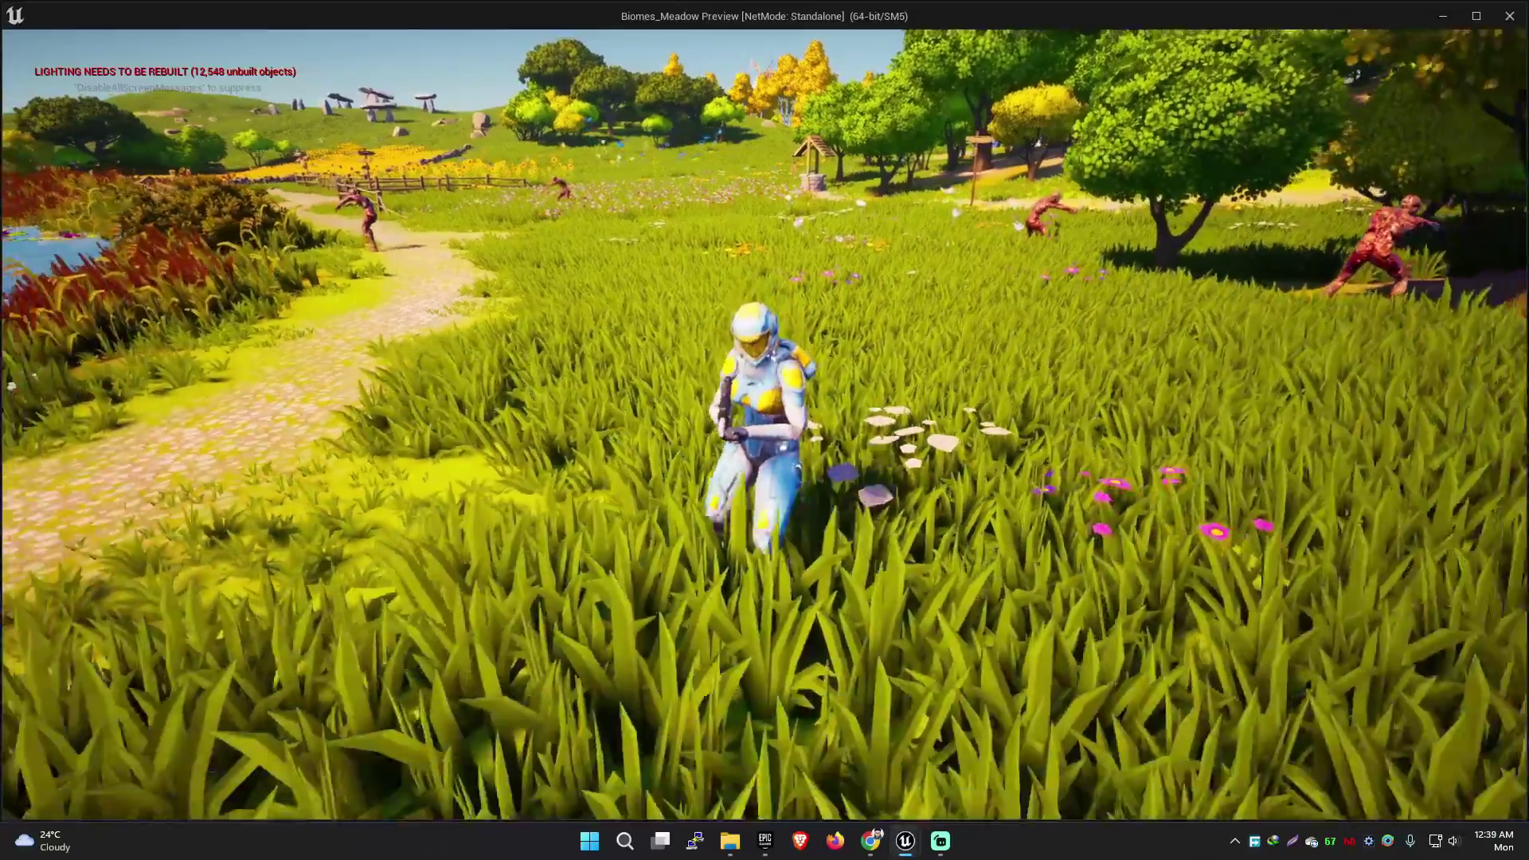
pyautogui.press('w')
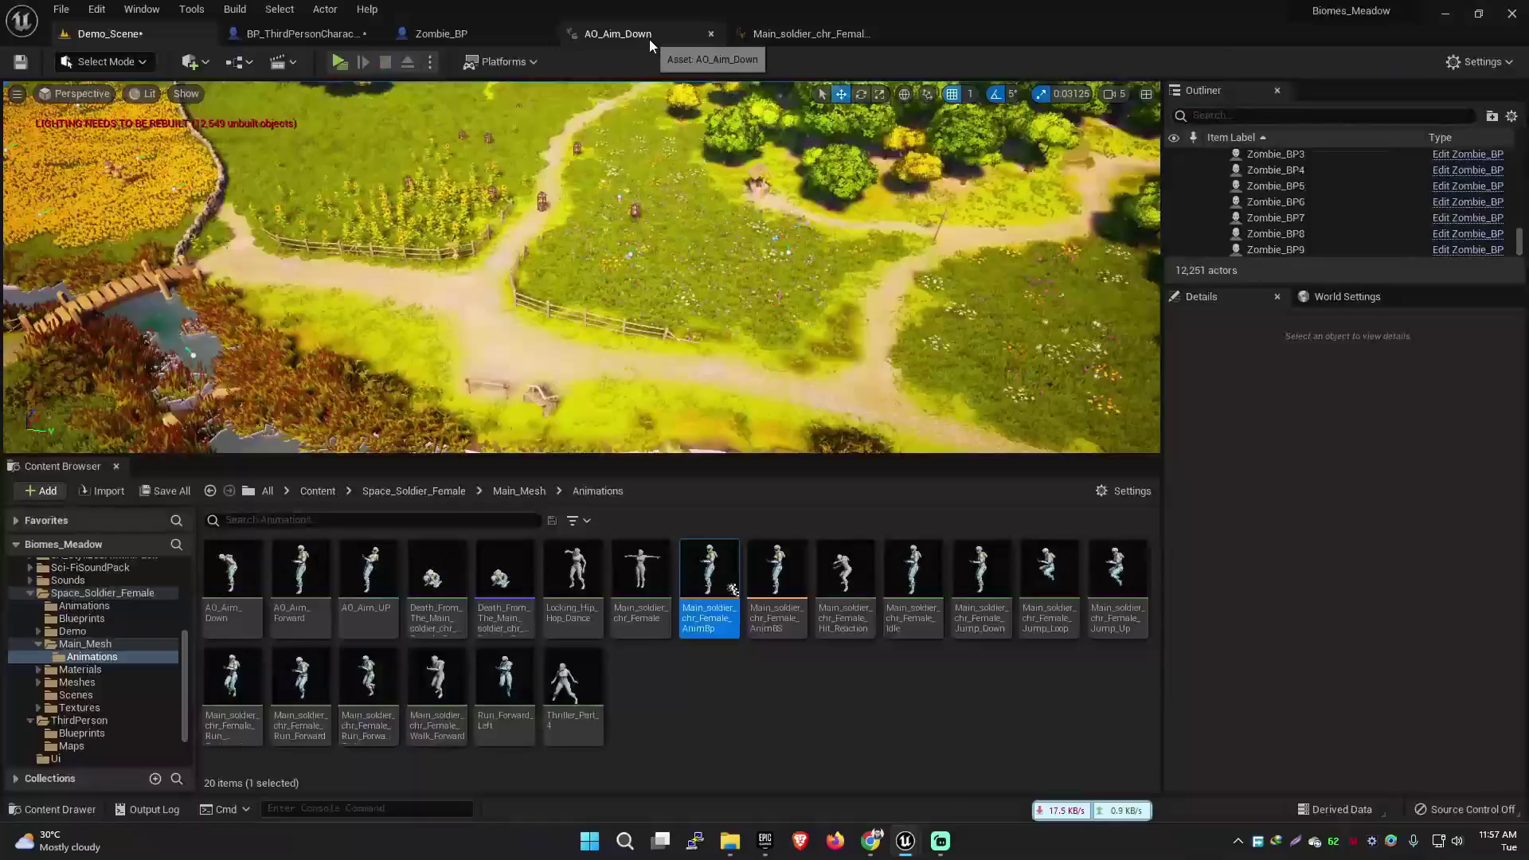
# Step: Open the AO_Aim_Down animation and undo the last spine key change
pyautogui.click(649, 39)
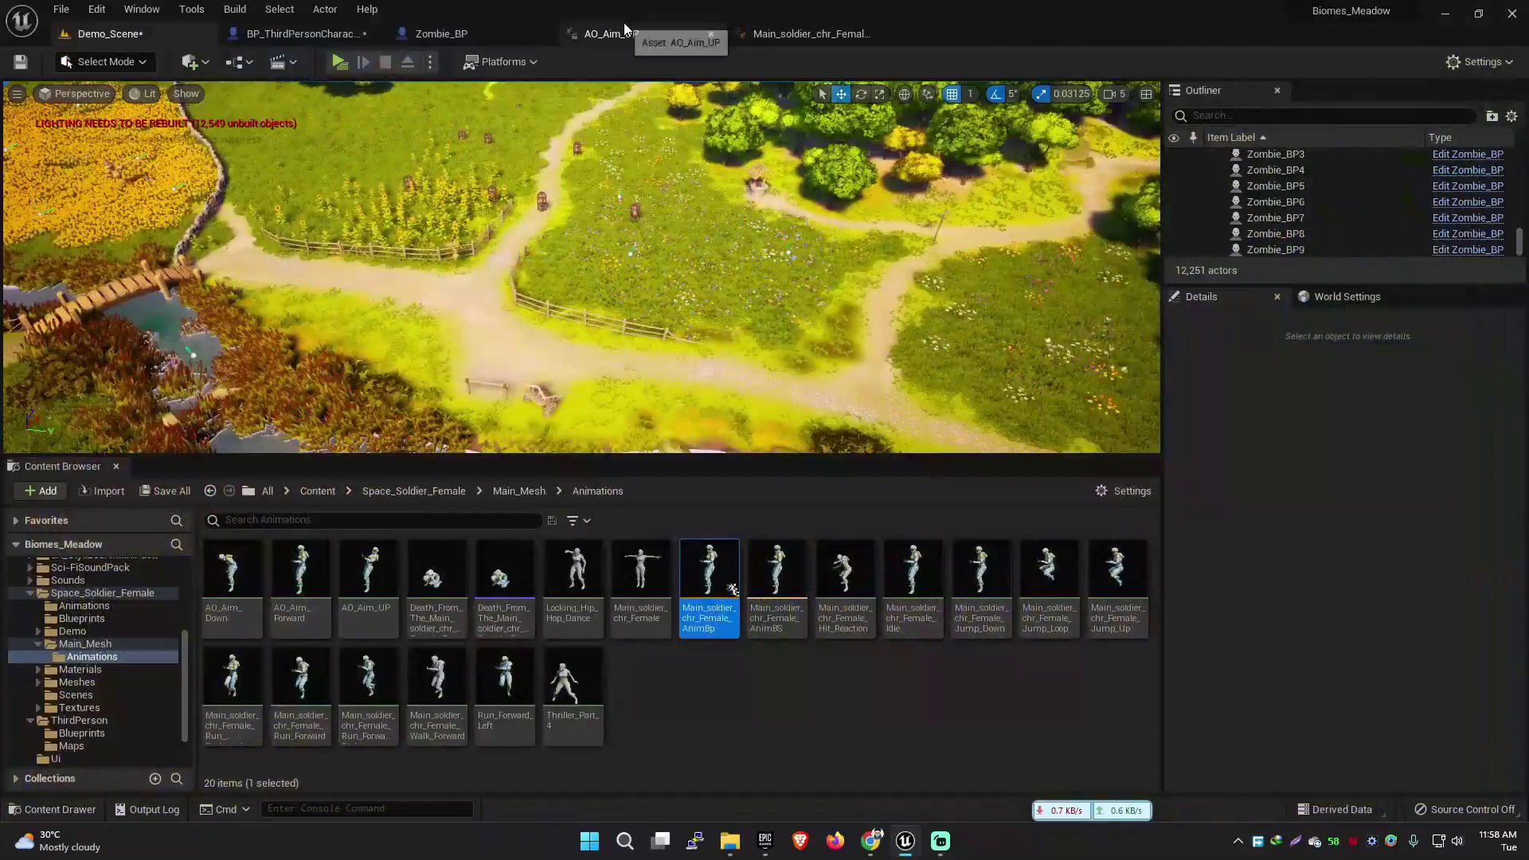
pyautogui.hotkey('ctrl', 'z')
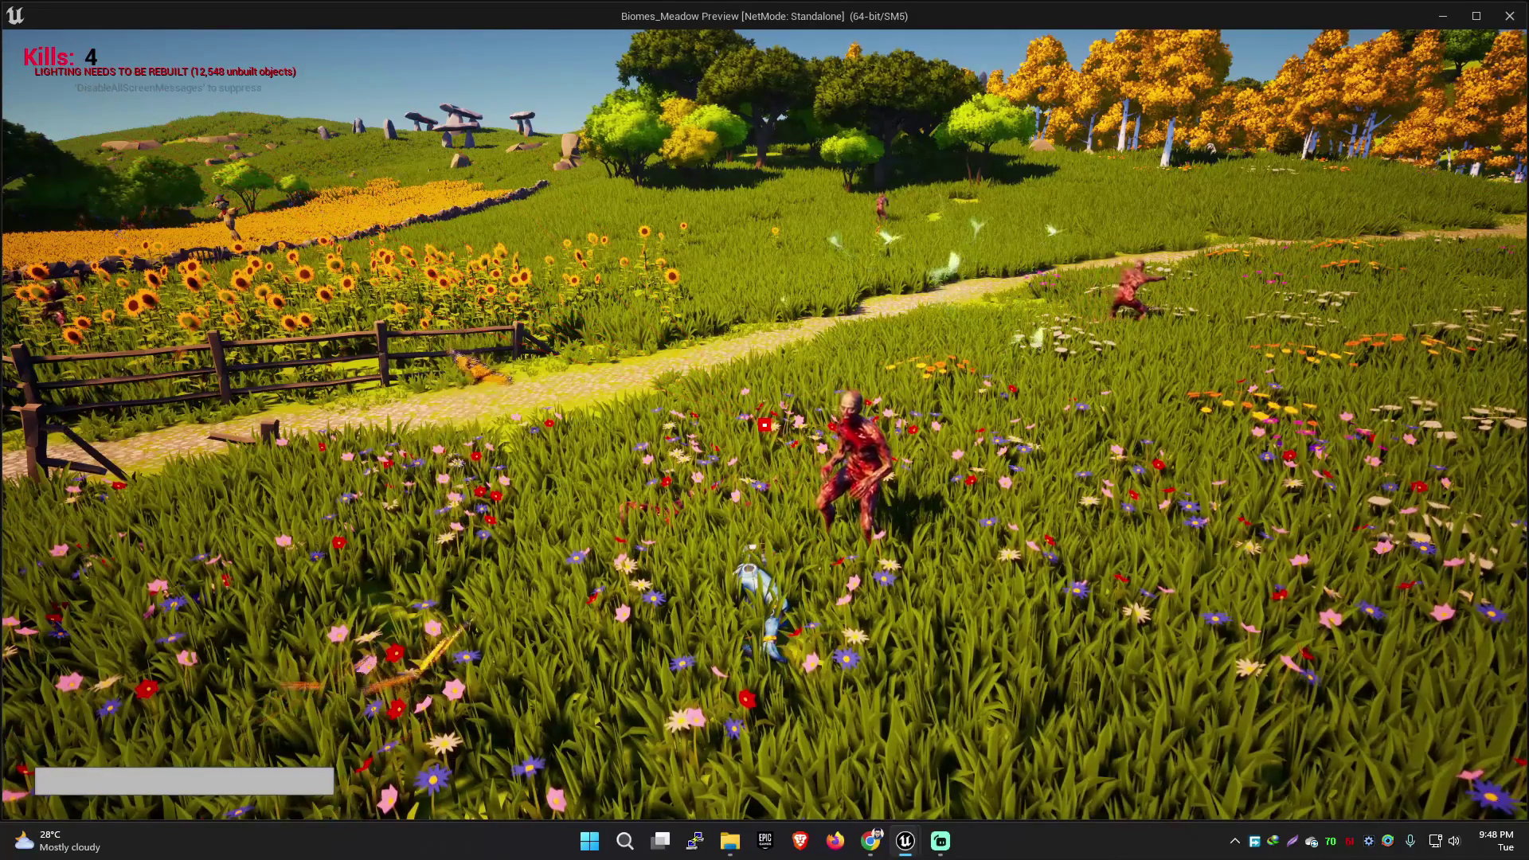
# Step: Stop the game preview and open the BP_ThirdPersonCharacter blueprint's Event Graph
pyautogui.press('Escape')
pyautogui.click(302, 33)
pyautogui.scroll(2, 657, 579)
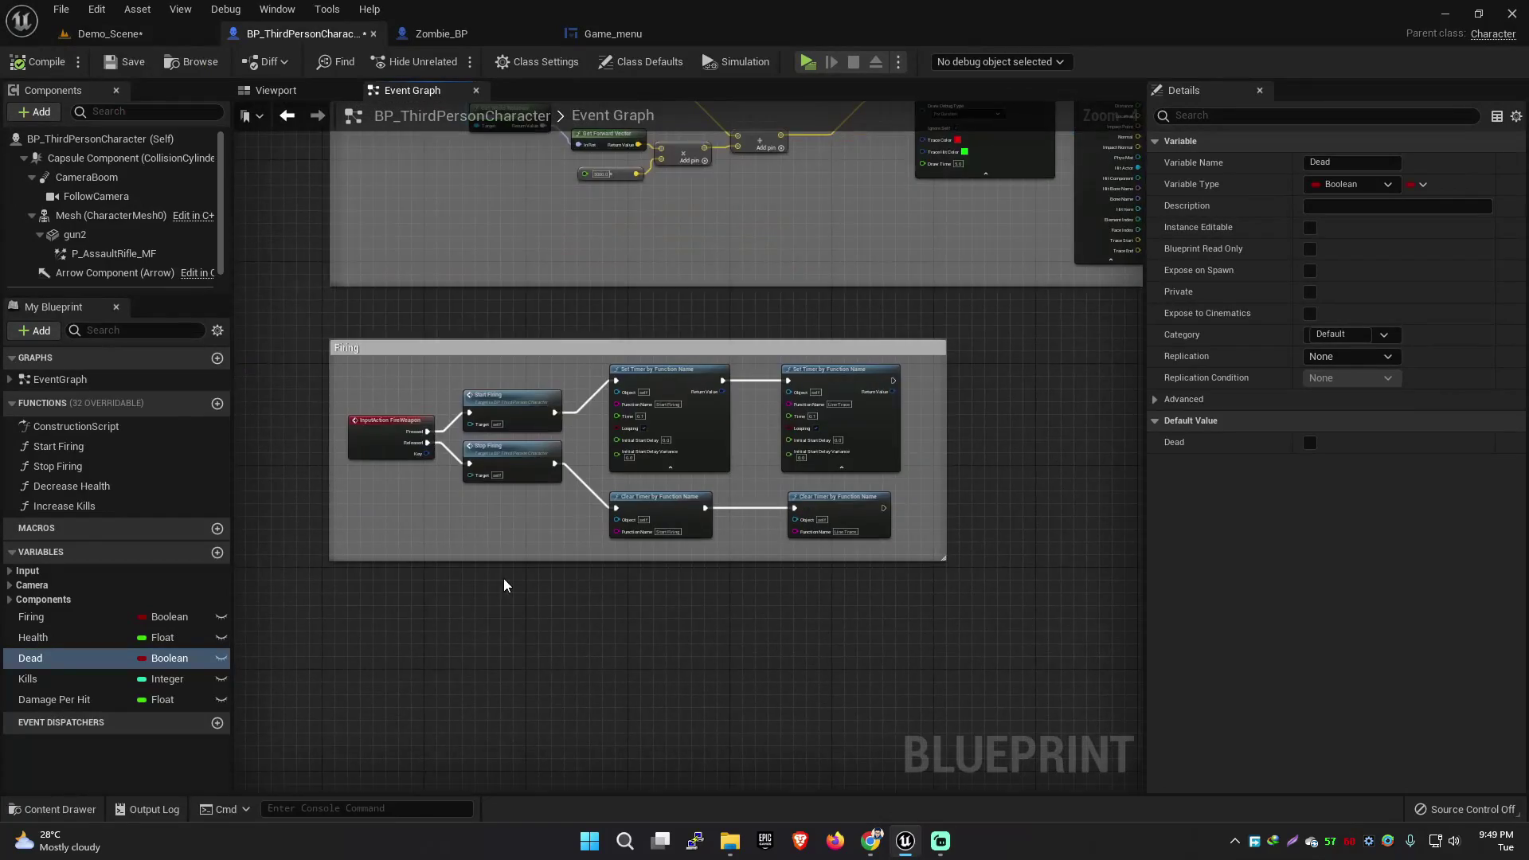
pyautogui.scroll(2, 657, 579)
# Step: Review the two Clear Timer nodes alongside the Any Damage and line-trace nodes
pyautogui.moveTo(906, 575); pyautogui.dragTo(573, 478)
pyautogui.scroll(-1, 797, 629)
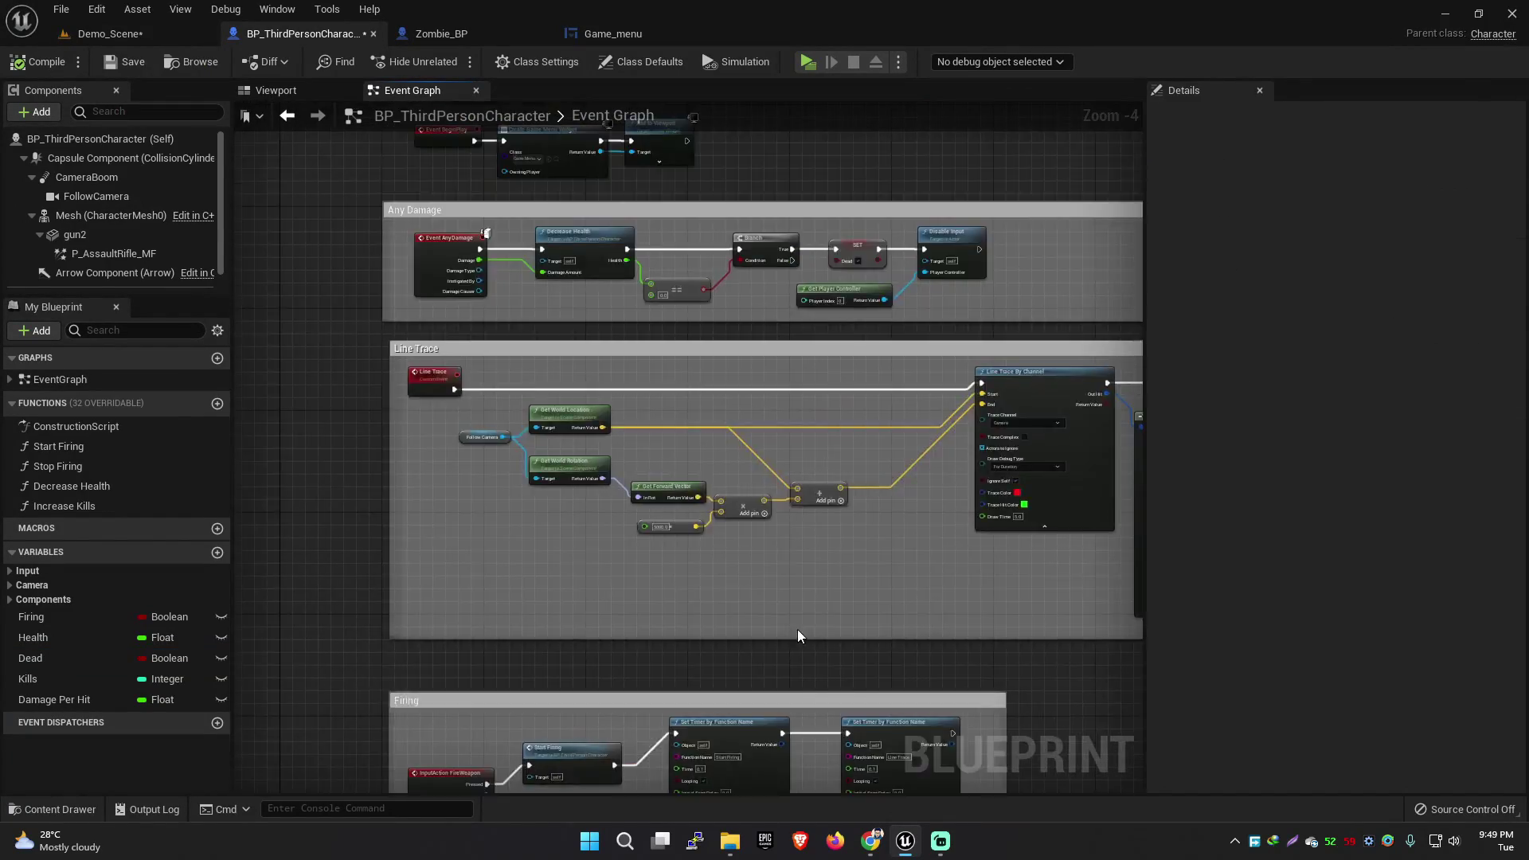
pyautogui.moveTo(797, 629)
pyautogui.mouseDown(button='right')
pyautogui.moveTo(781, 285)
pyautogui.moveTo(773, 540)
pyautogui.mouseUp(button='right')
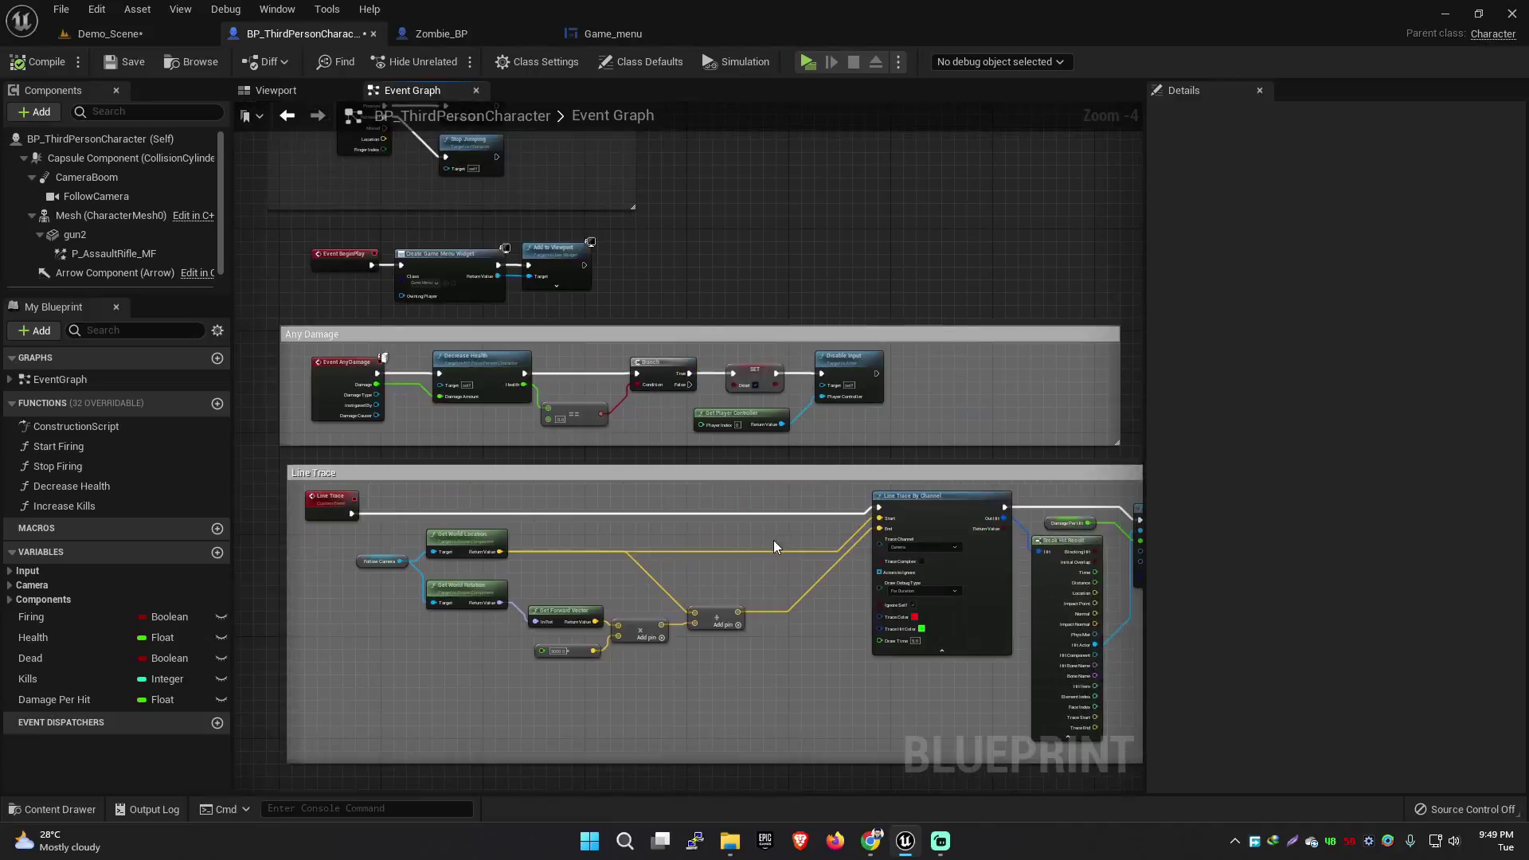
pyautogui.scroll(1, 895, 384)
pyautogui.moveTo(895, 384); pyautogui.dragTo(680, 442, button='right')
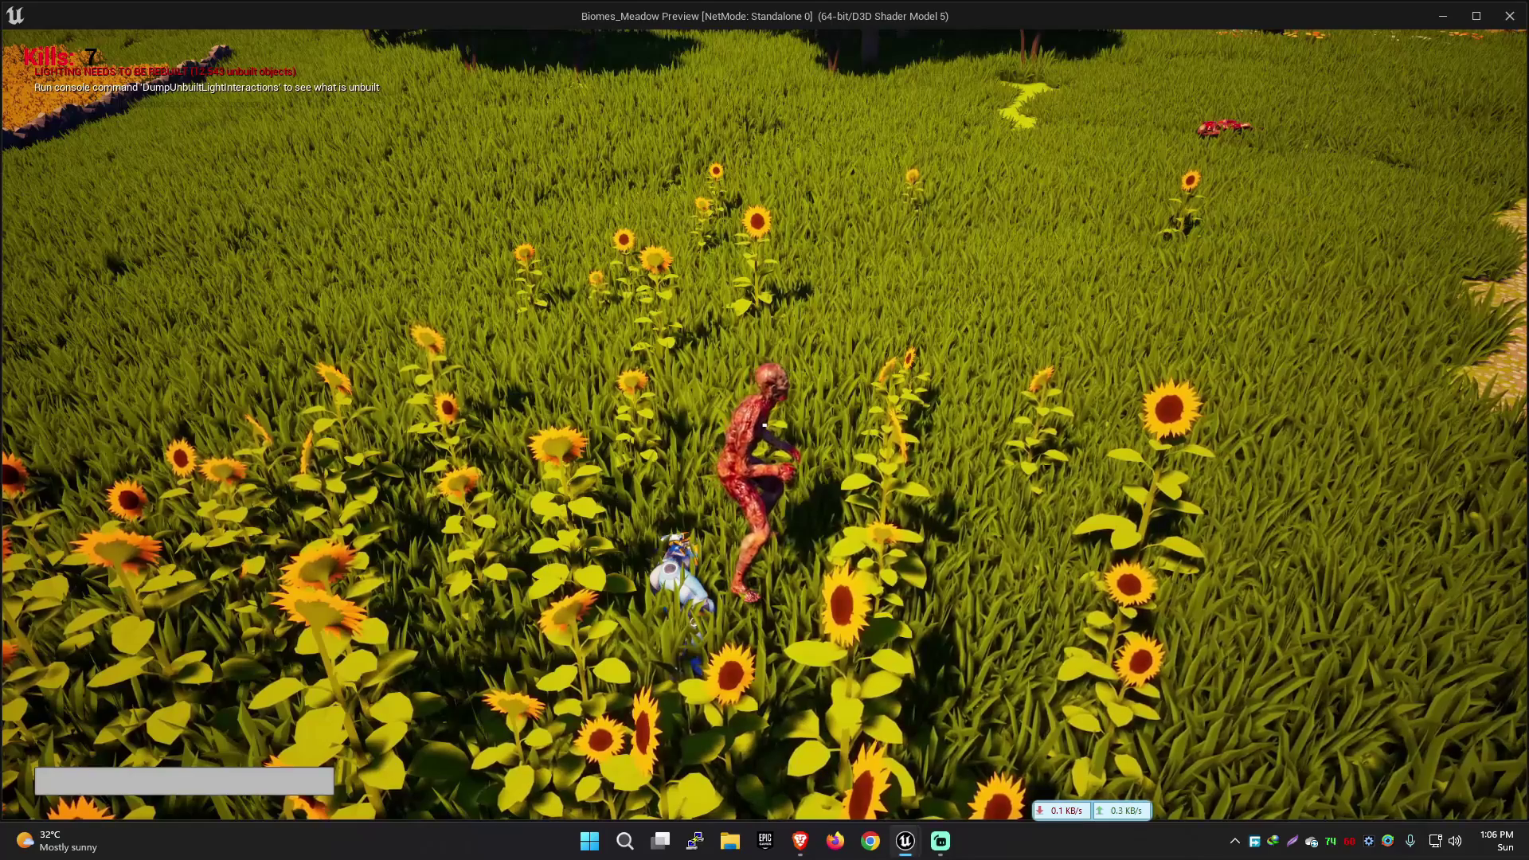
# Step: Leave the standalone game preview
pyautogui.hotkey('alt', 'Tab')
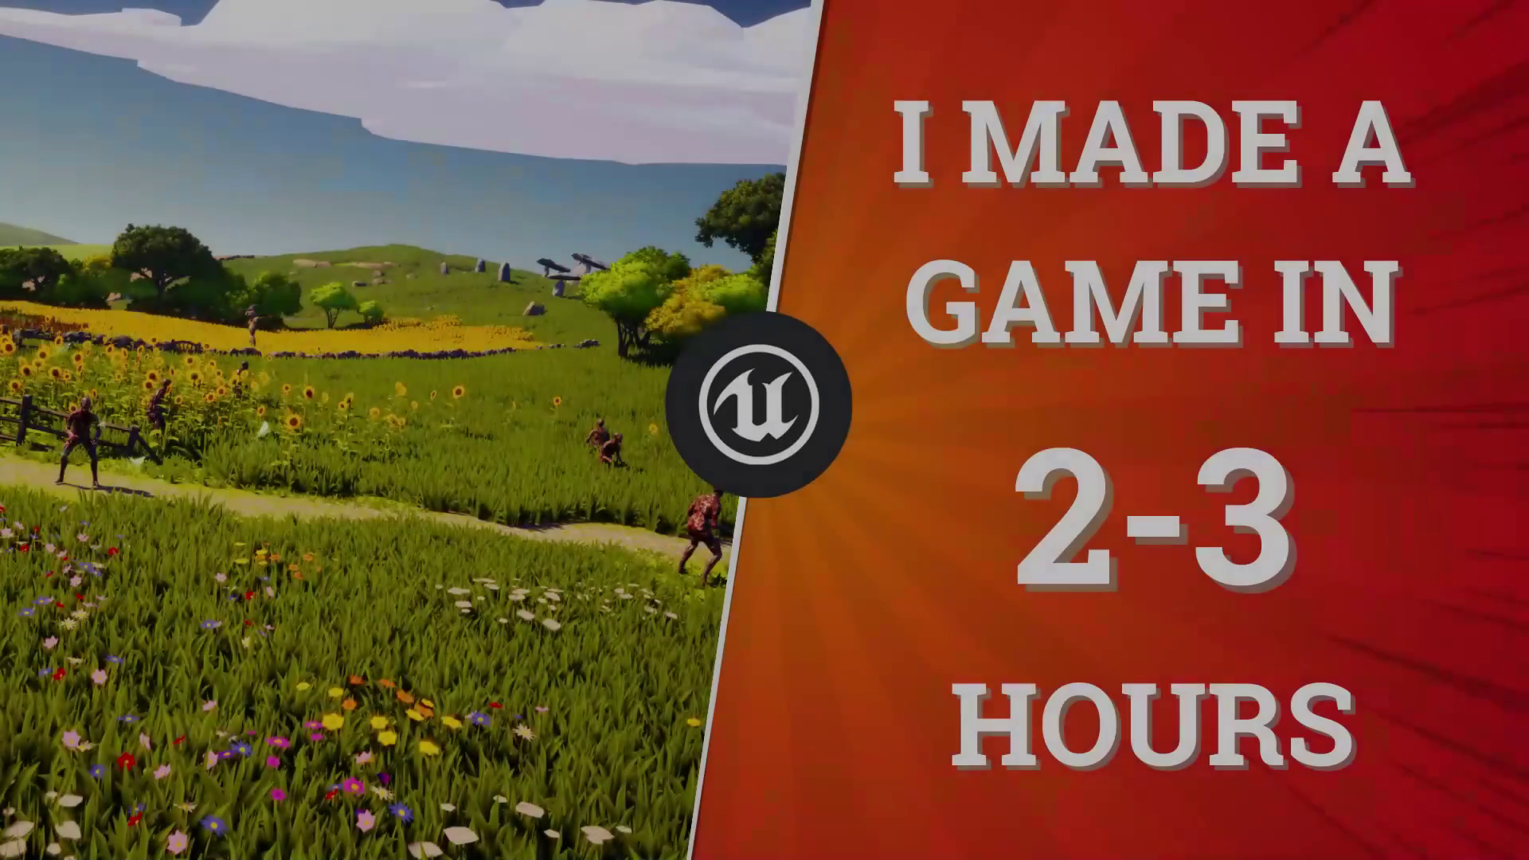